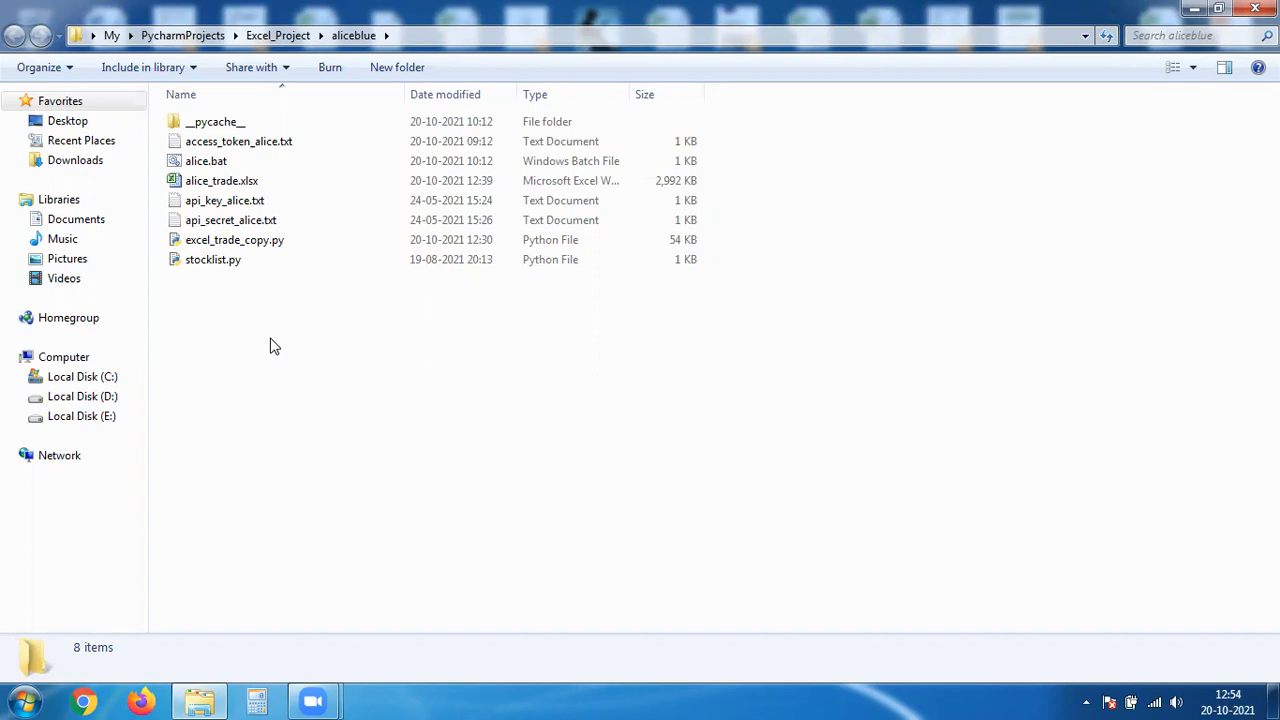
# Step: Run the alice.bat batch file from the aliceblue folder and dismiss the antivirus notification
pyautogui.click(247, 160)
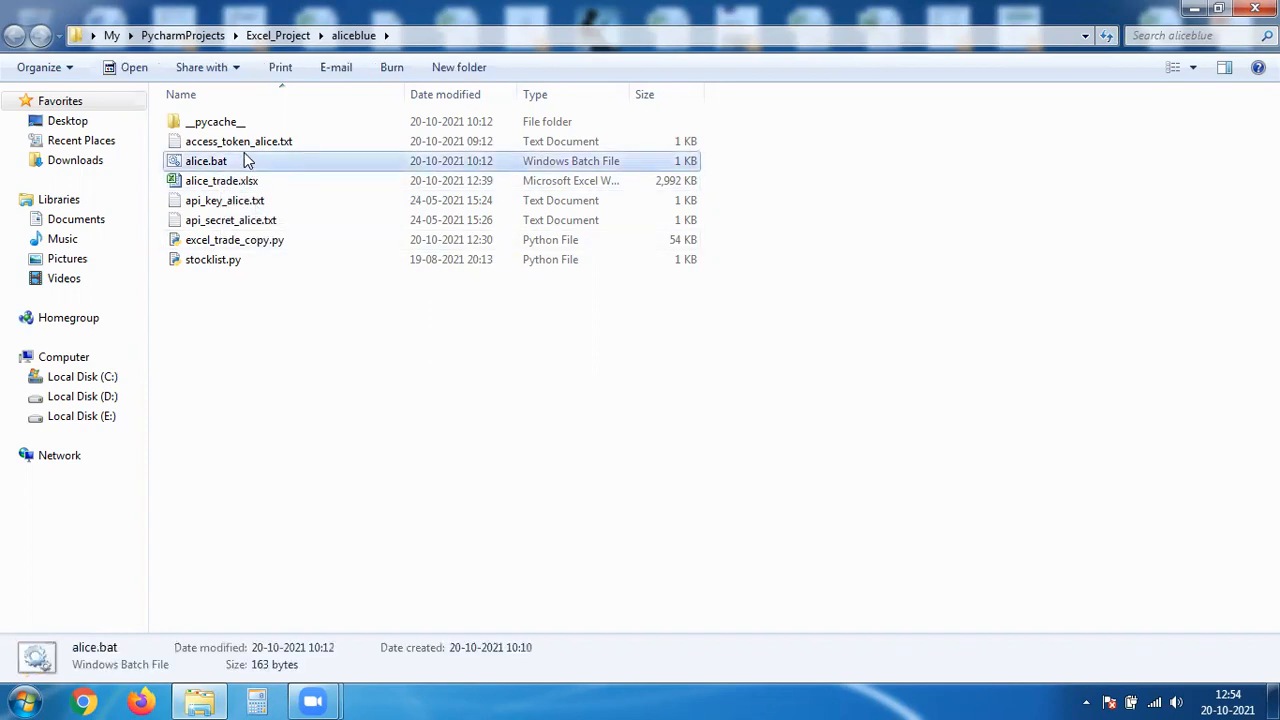
pyautogui.doubleClick(244, 155)
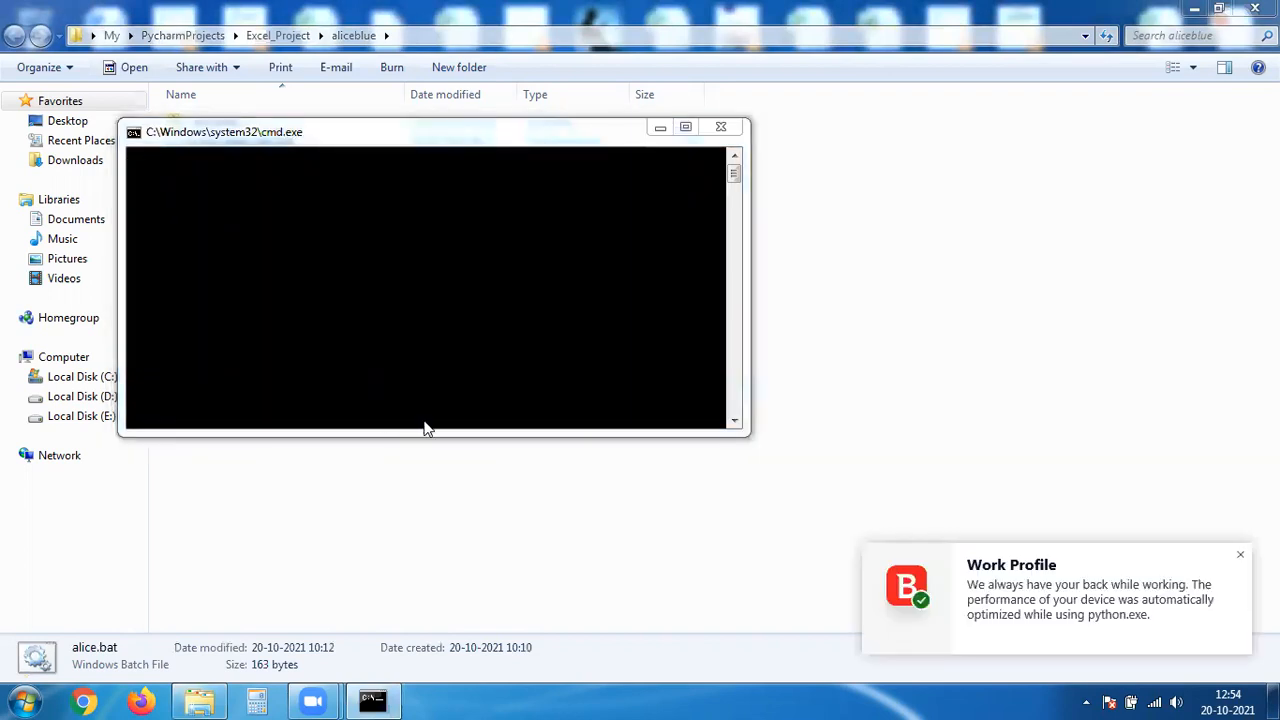
pyautogui.click(1241, 556)
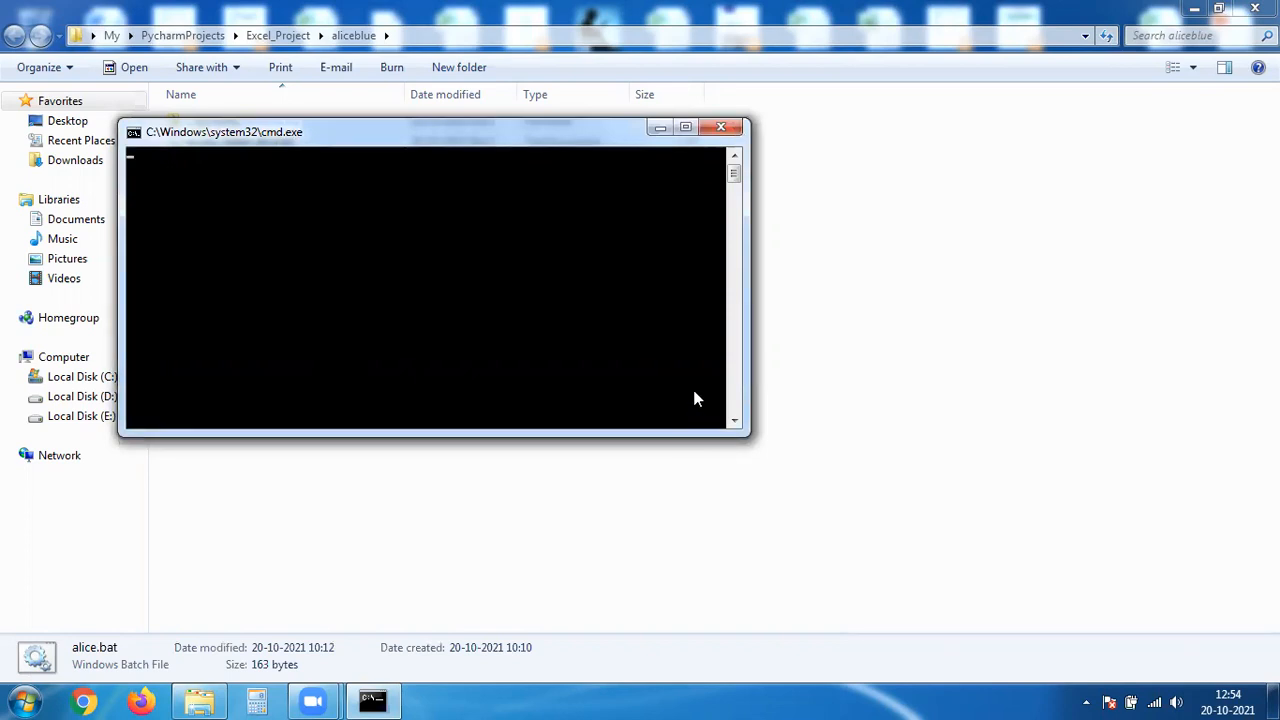
pyautogui.click(688, 482)
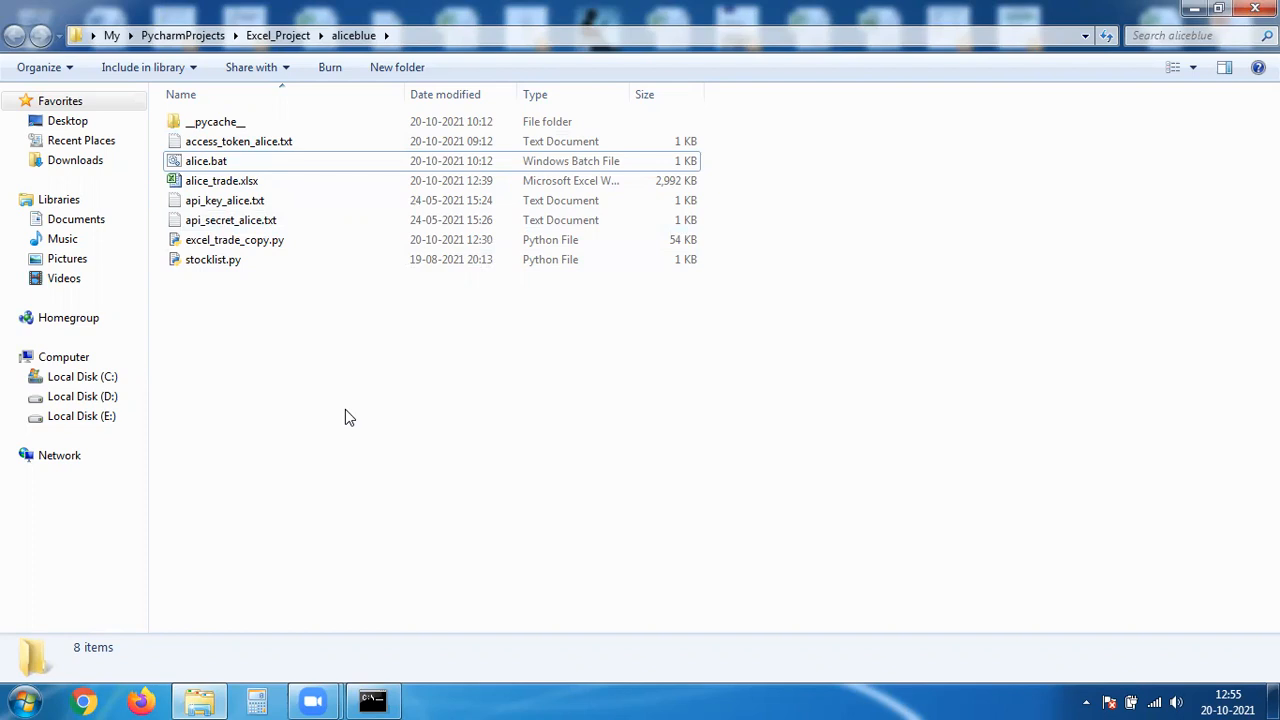
# Step: Check the running console, then switch to the alice_trade.xlsx workbook in Excel and maximize its window
pyautogui.click(372, 700)
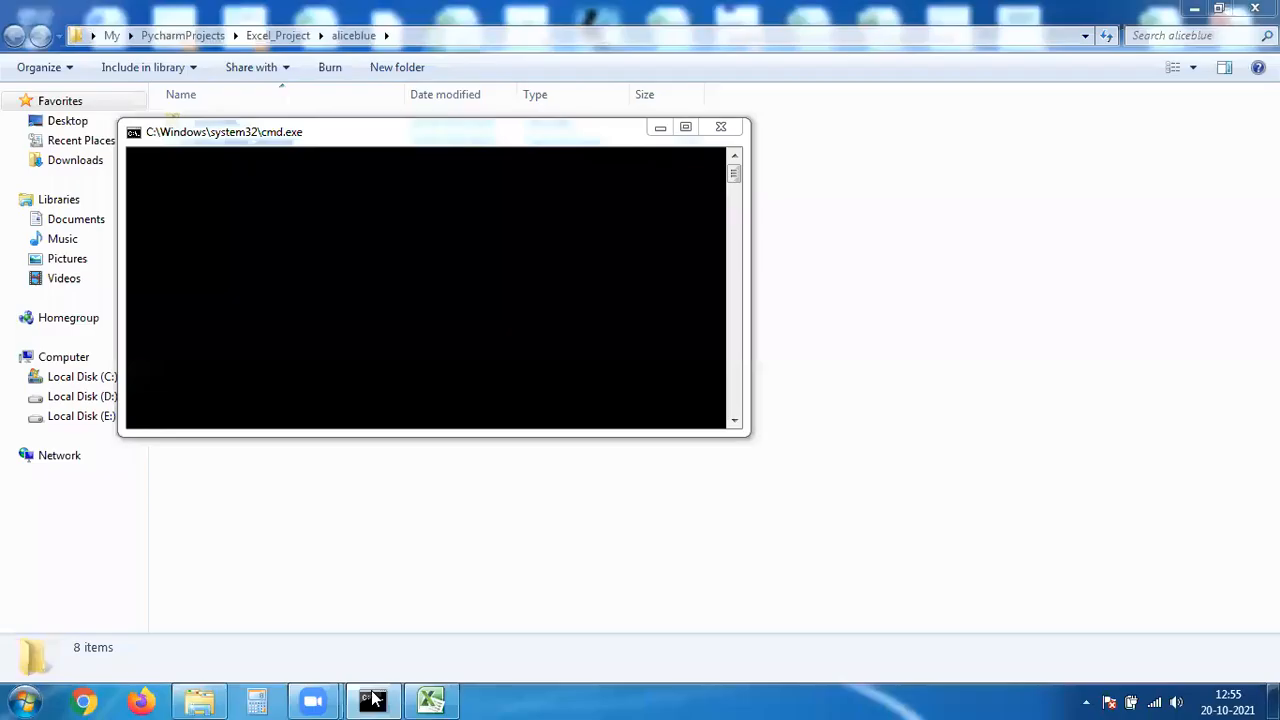
pyautogui.click(432, 700)
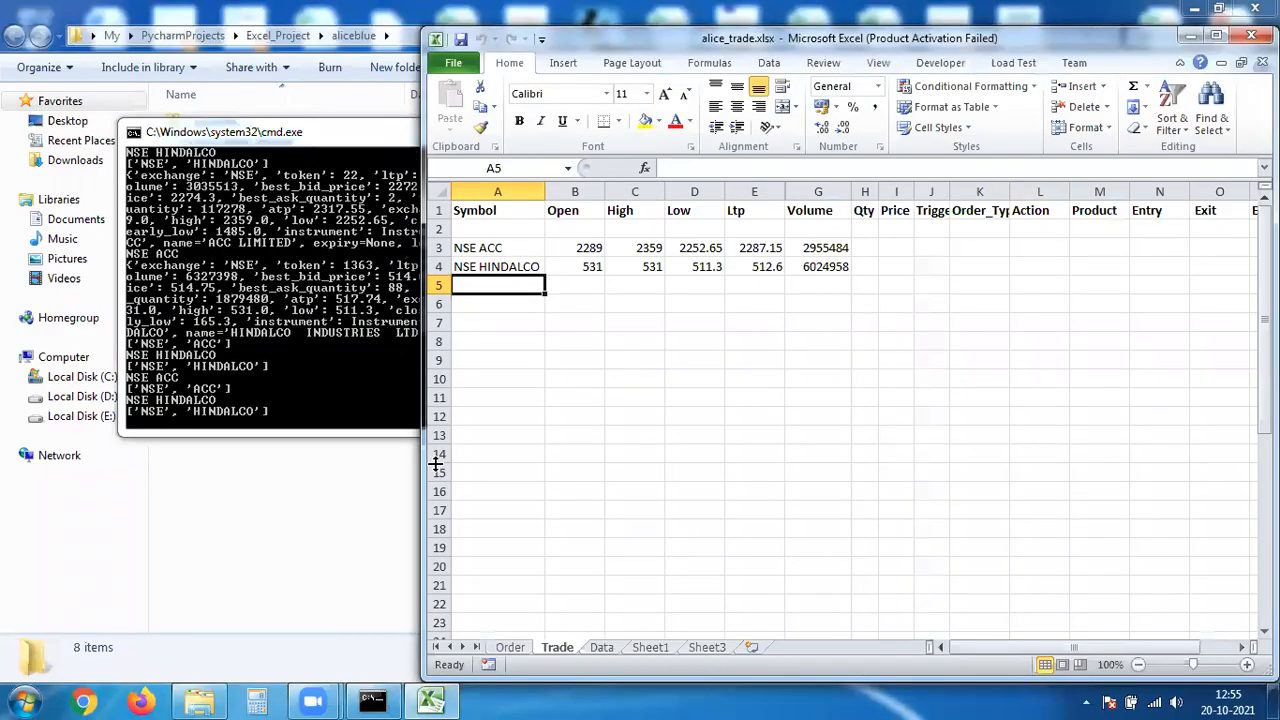
pyautogui.click(581, 418)
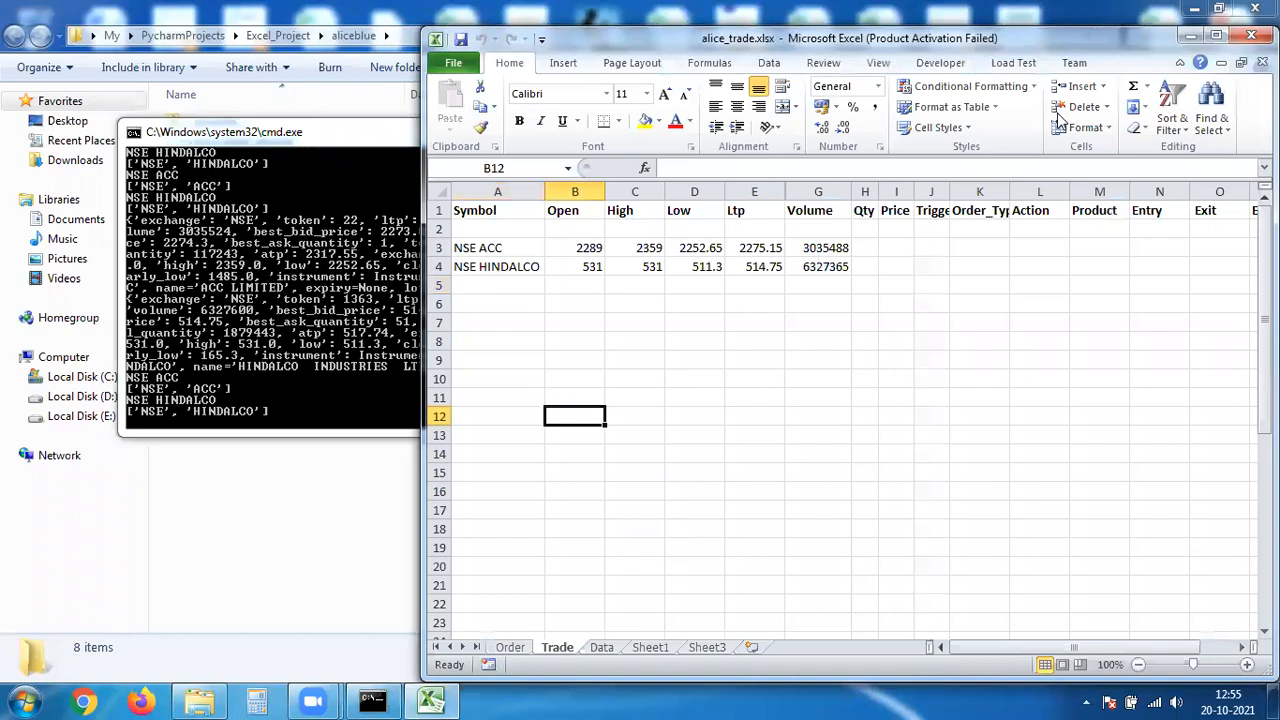
pyautogui.click(1214, 40)
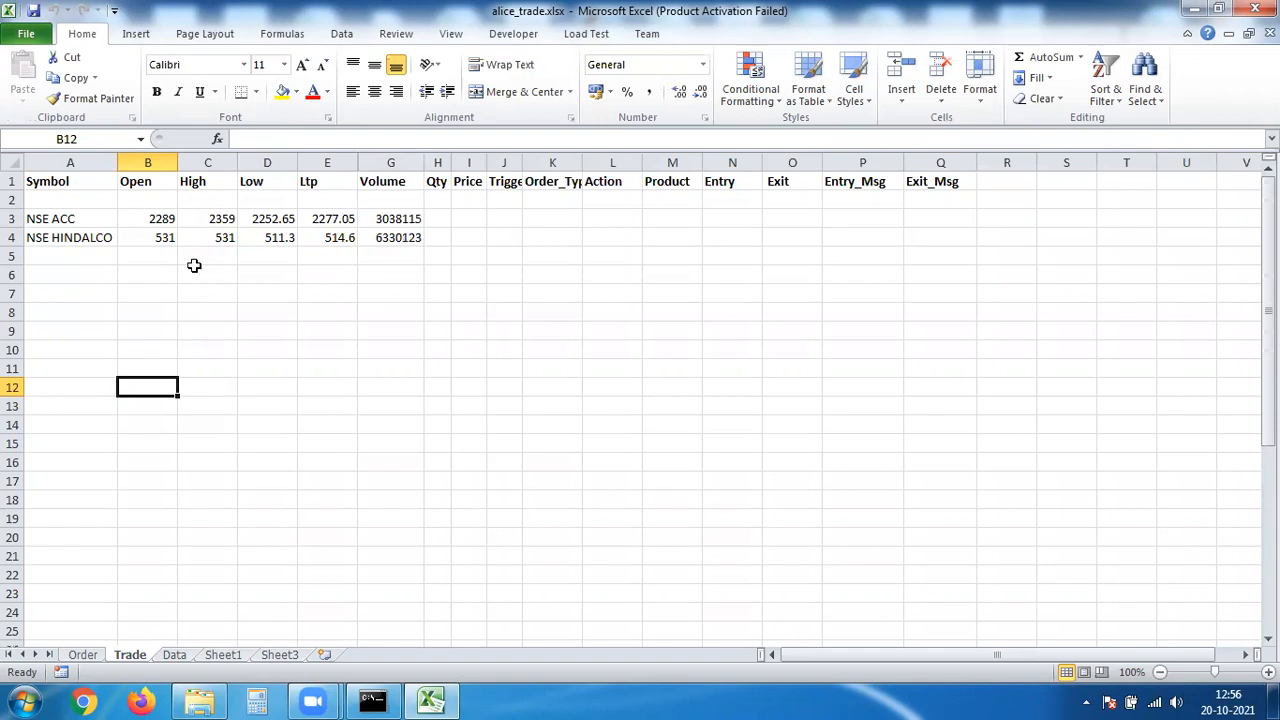
# Step: Add the symbol NSE RELIANCE in cell A5 of the Trade sheet
pyautogui.click(90, 260)
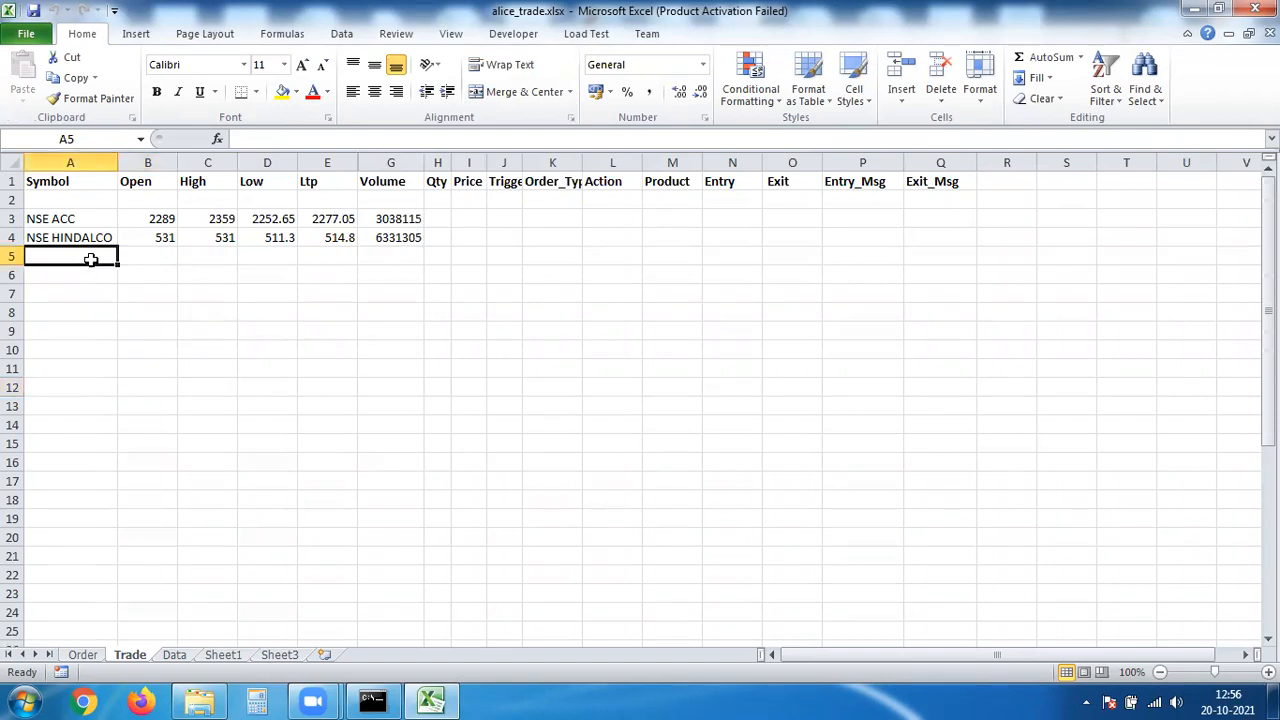
pyautogui.press('capslock')
pyautogui.write('NSE')
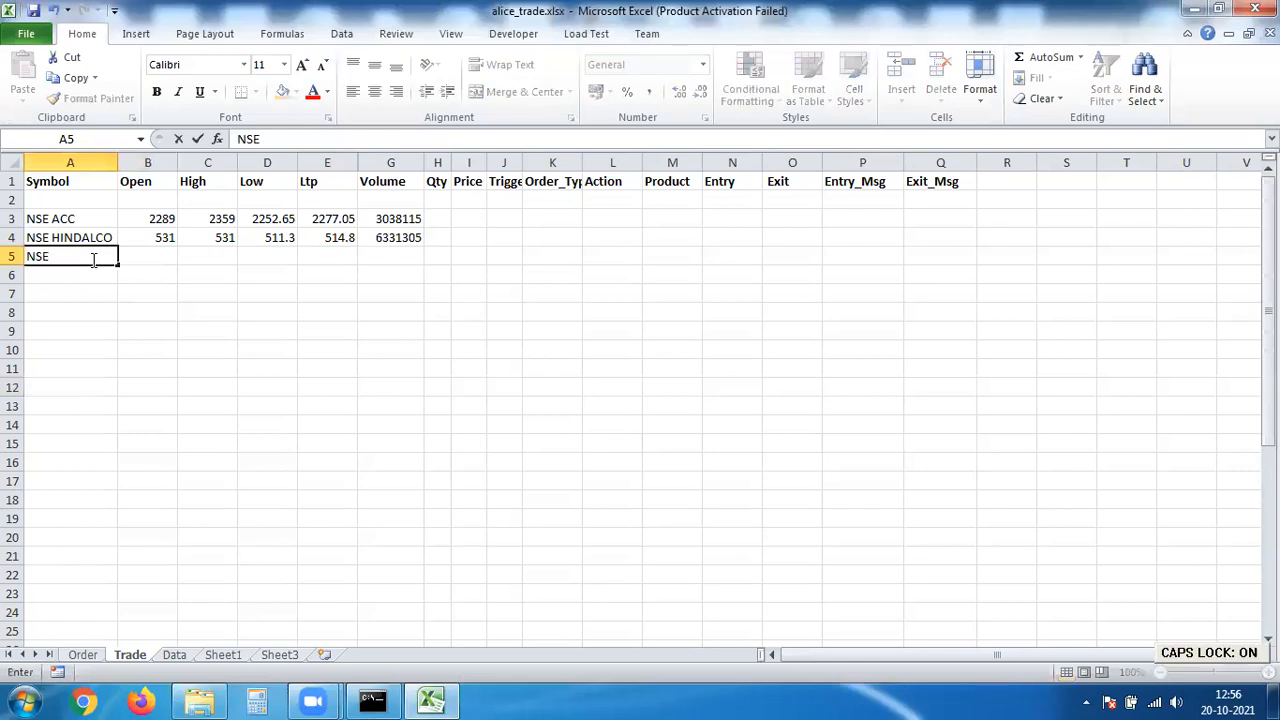
pyautogui.write(' RE')
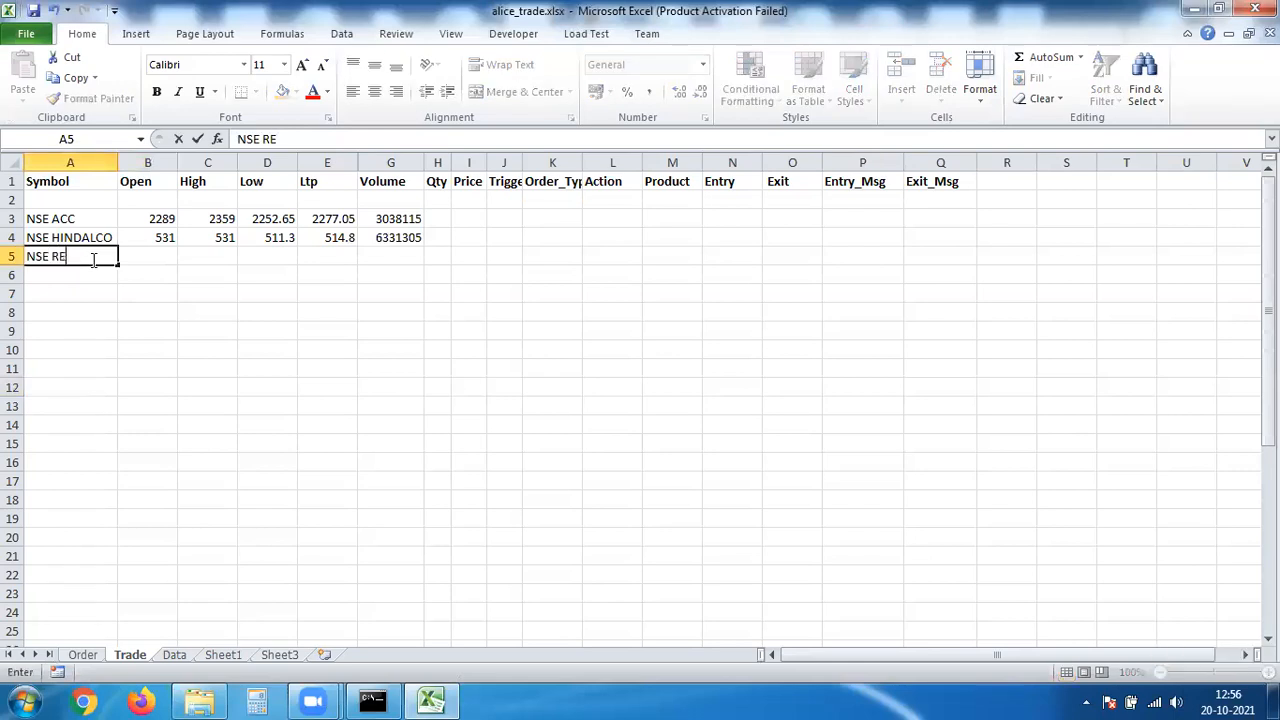
pyautogui.write('LIANCE')
pyautogui.press('Return')
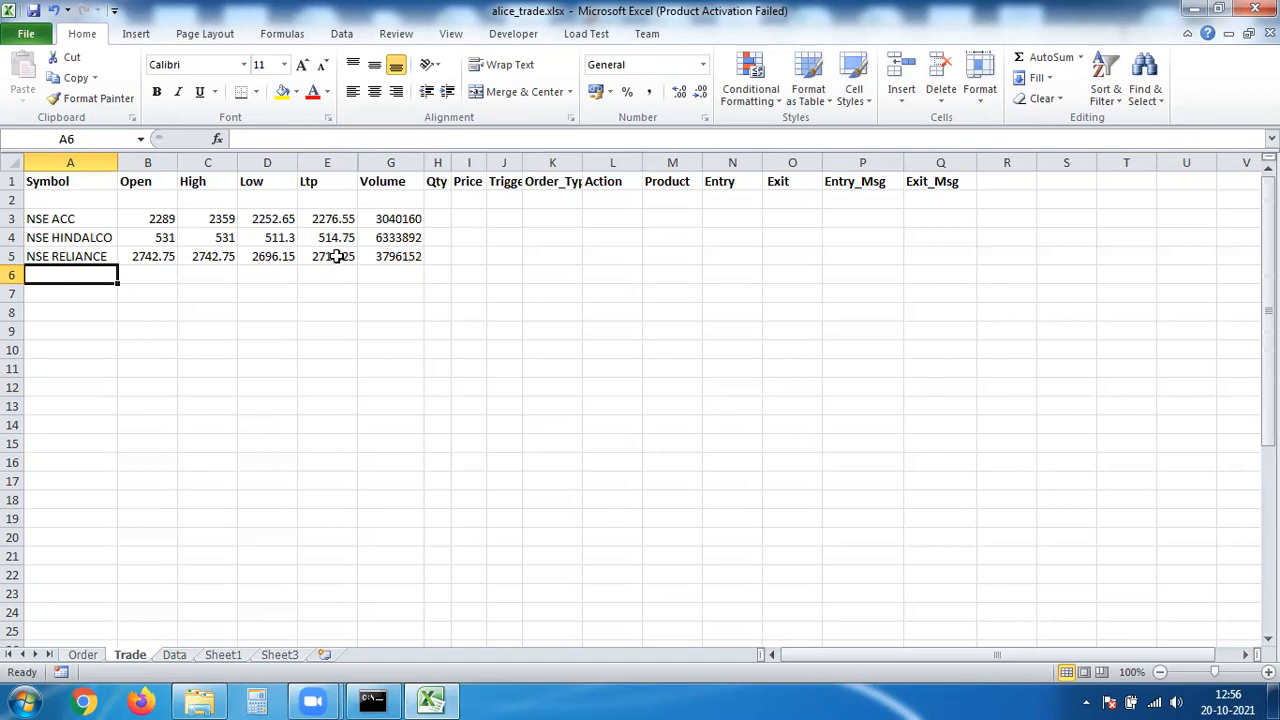
# Step: Add the futures symbol NFO RELIANCE 28 10 2021 FUT in cell A6
pyautogui.write('NFO')
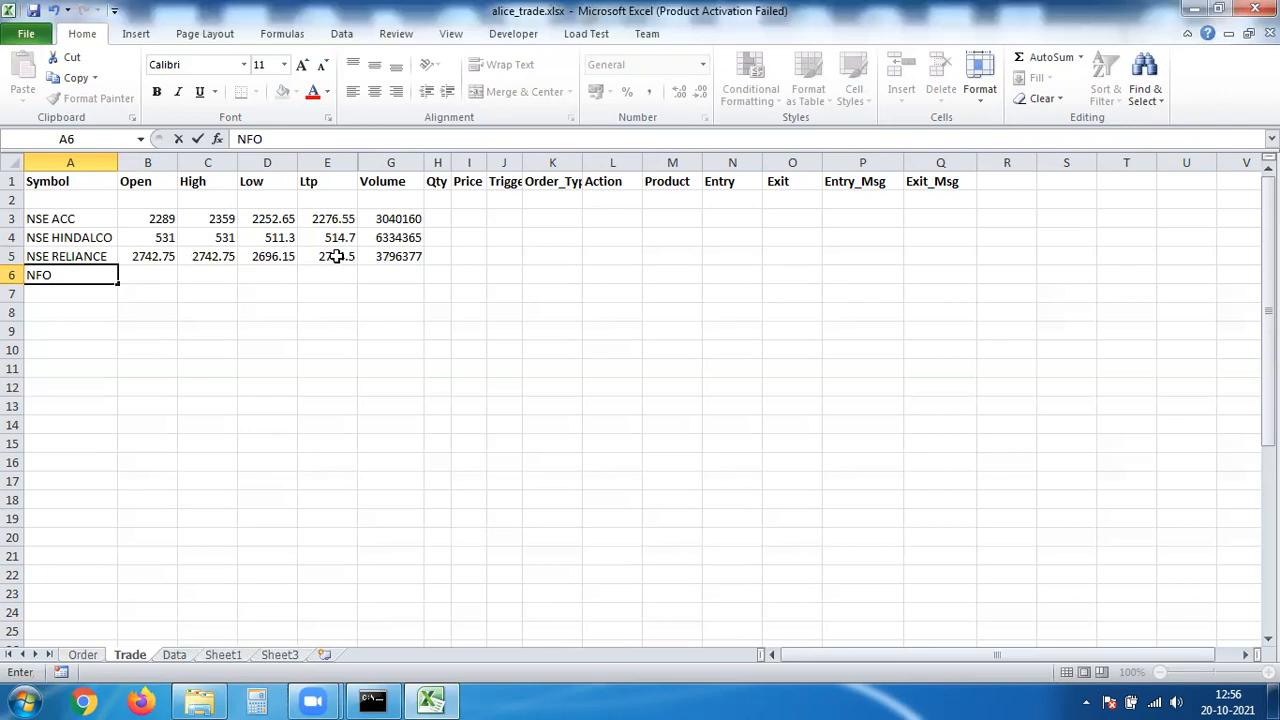
pyautogui.write('RELIANCE 28 1')
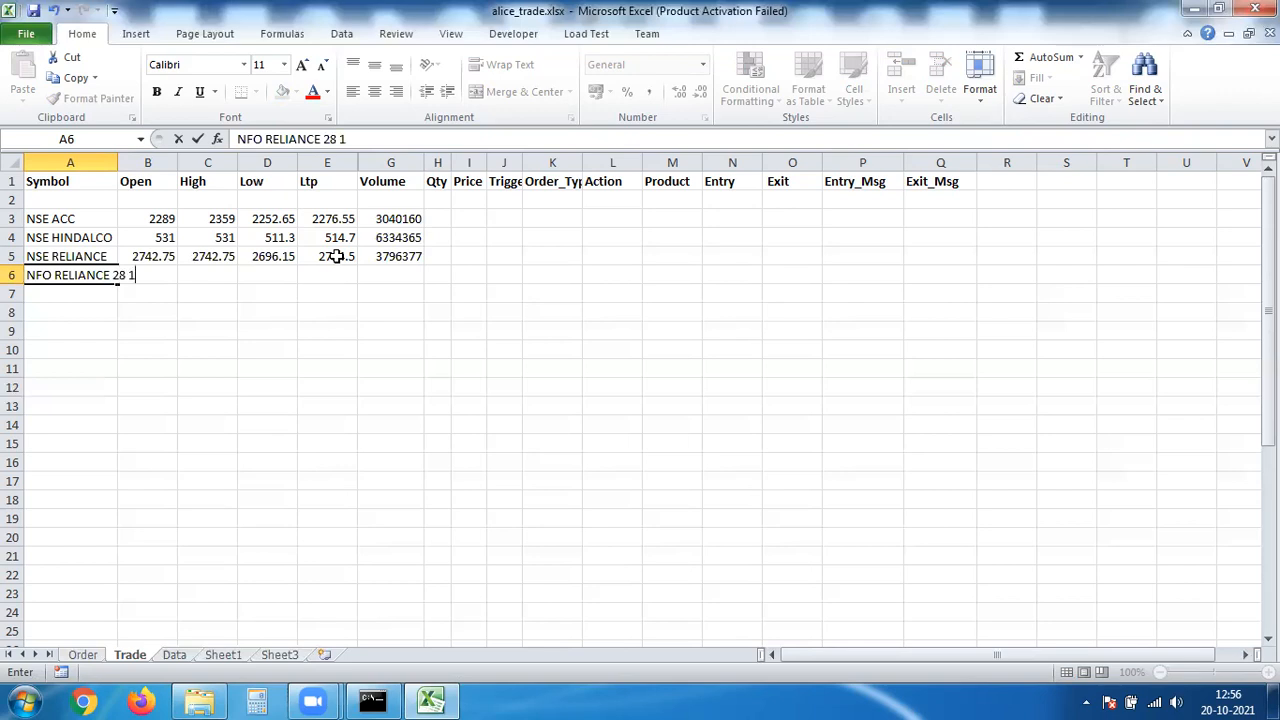
pyautogui.write('0 2021 FUT')
pyautogui.press('Return')
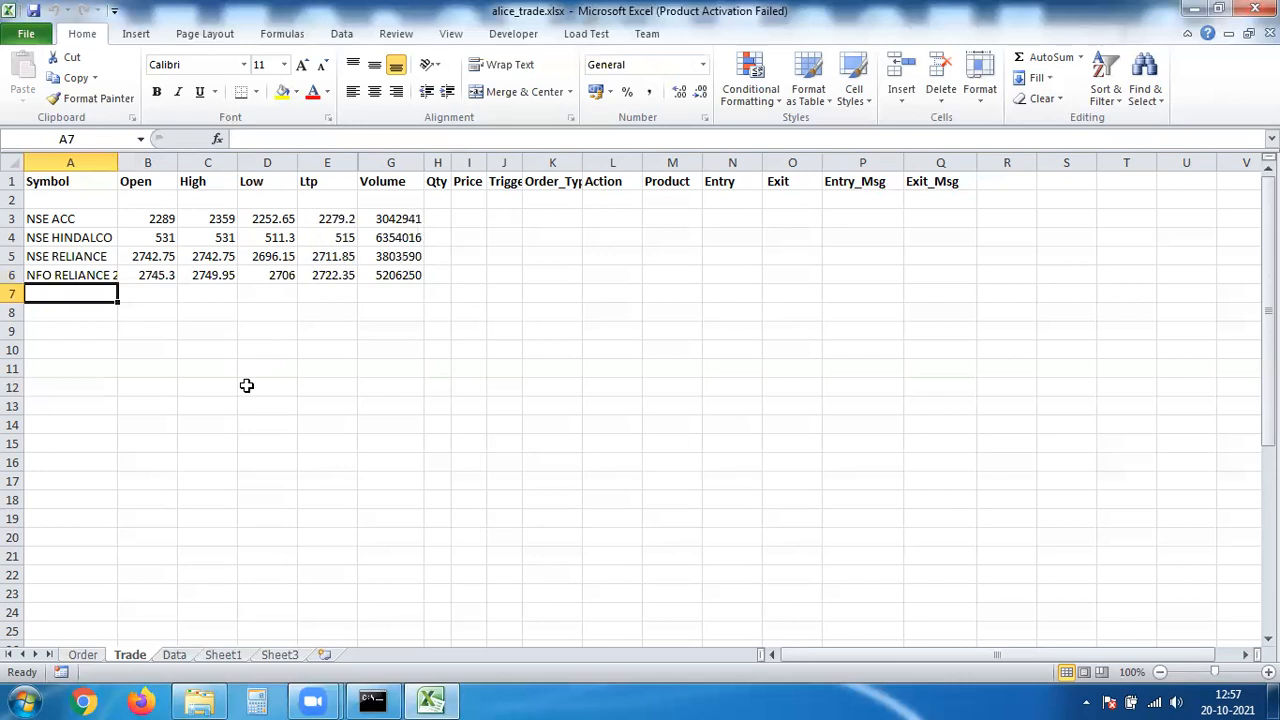
# Step: Add the commodity futures symbol MCX ALUMINIUM 29 10 2021 FUT in cell A7
pyautogui.write('MCX')
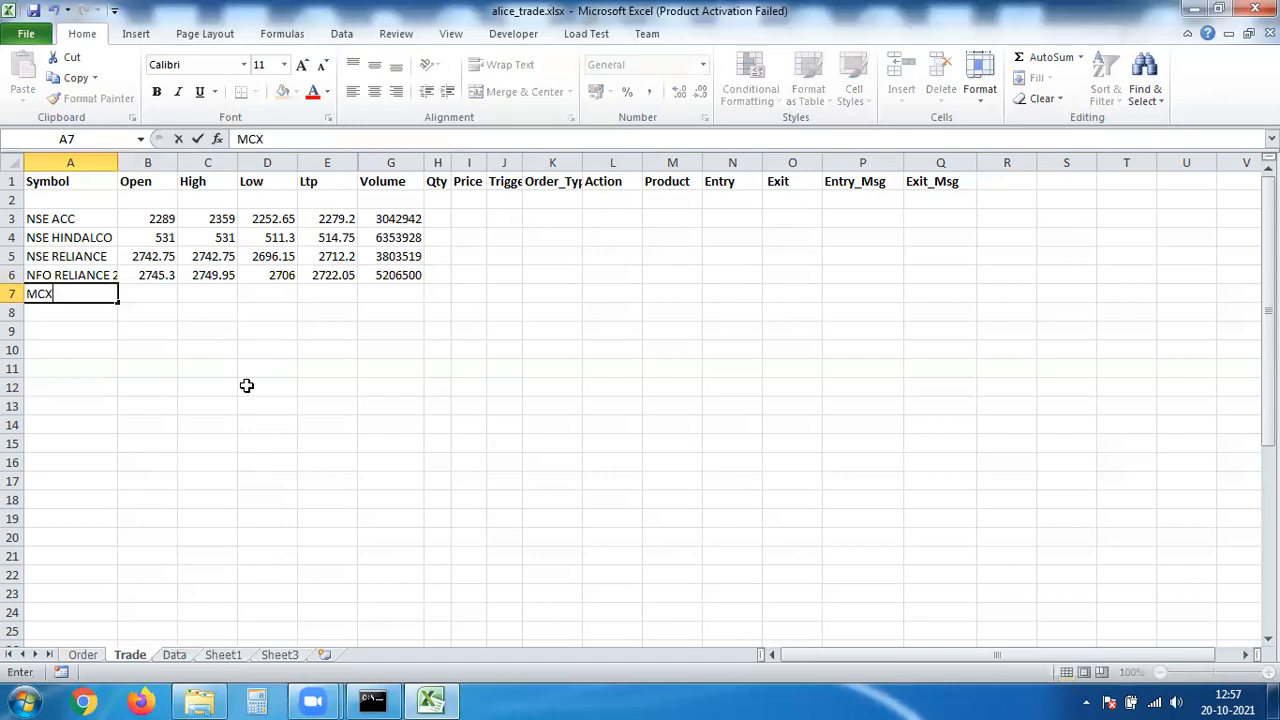
pyautogui.write(' ALUMINIUM')
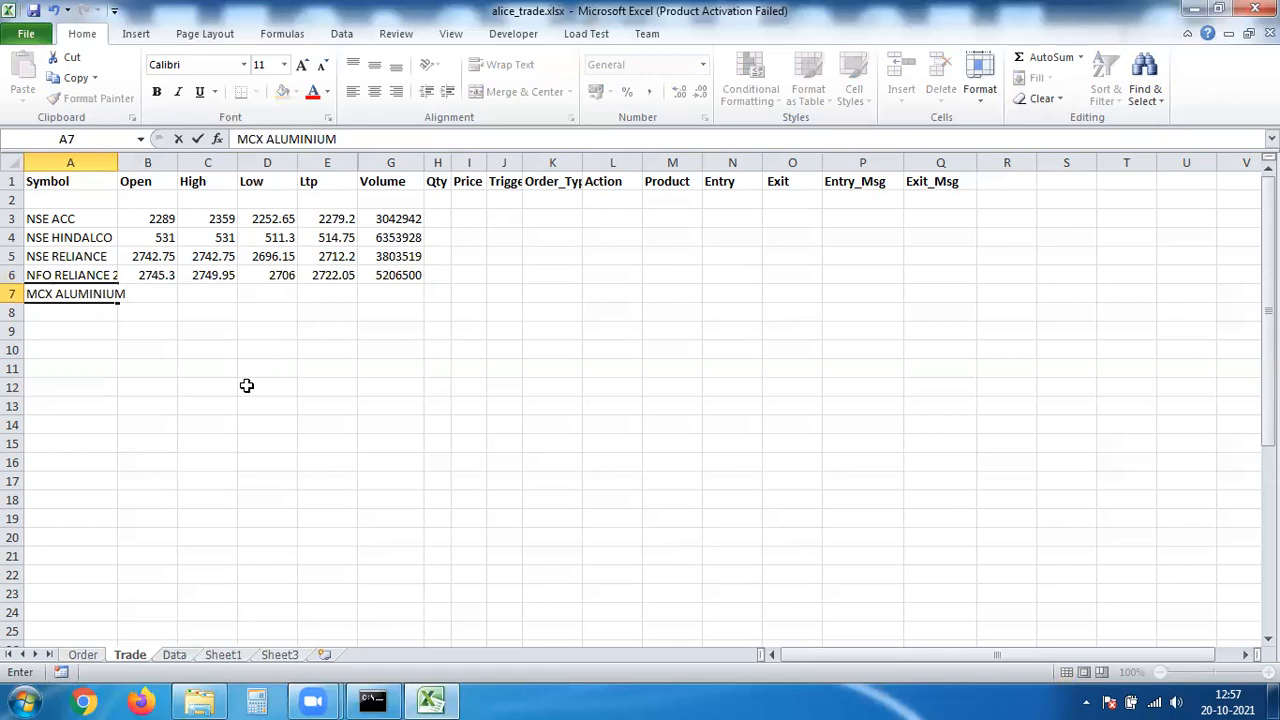
pyautogui.write(' 29 10 2021')
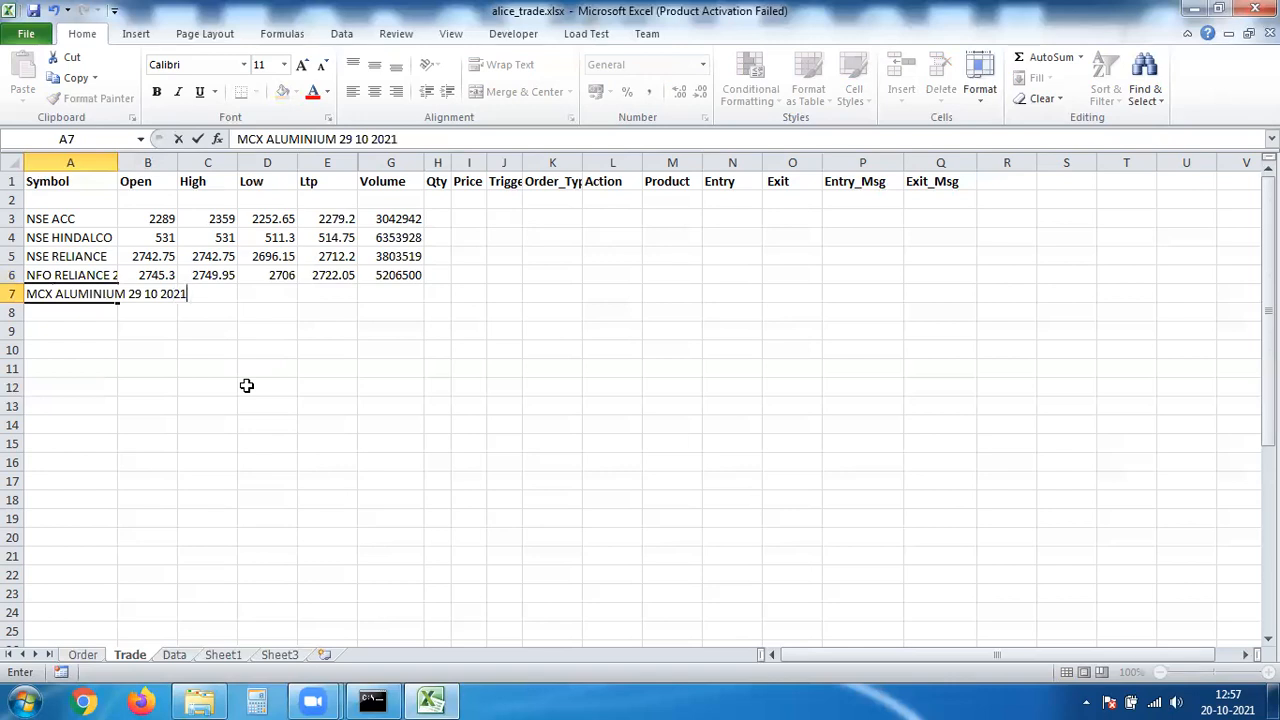
pyautogui.write(' FUT')
pyautogui.press('Return')
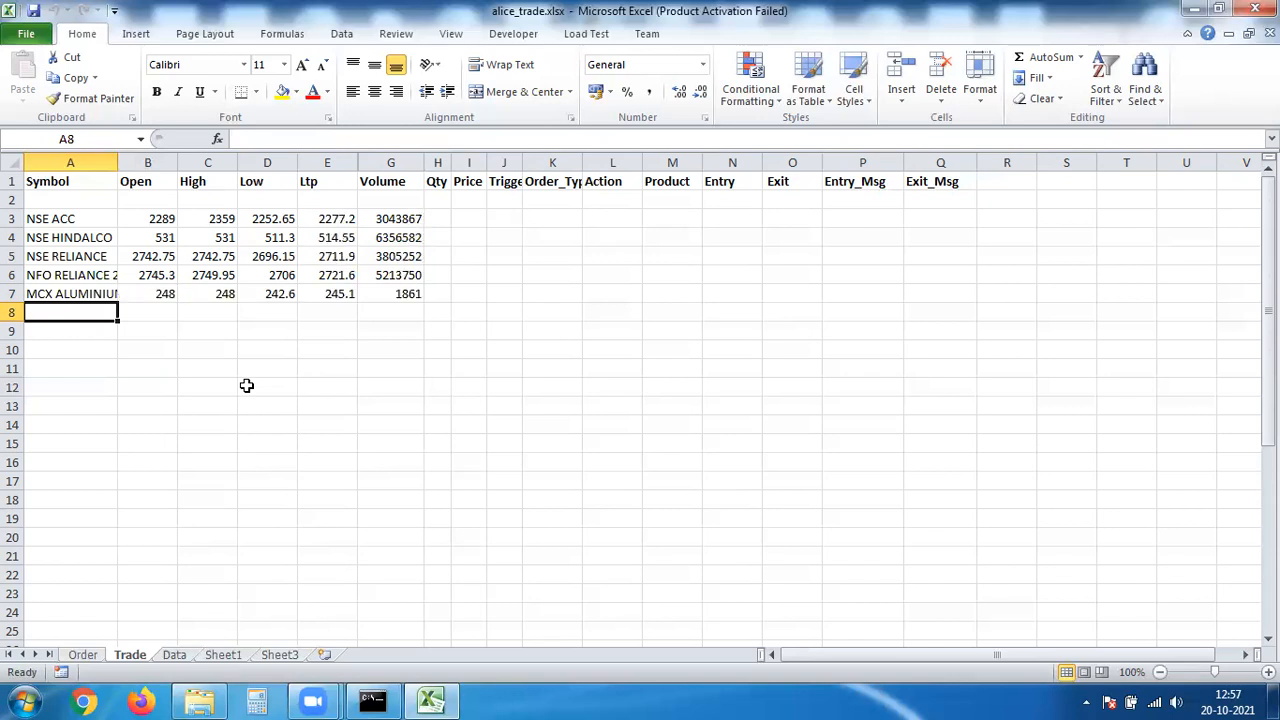
# Step: Add the currency futures symbol CDS EURINR 27 10 2021 FUT in cell A8
pyautogui.write('CDS')
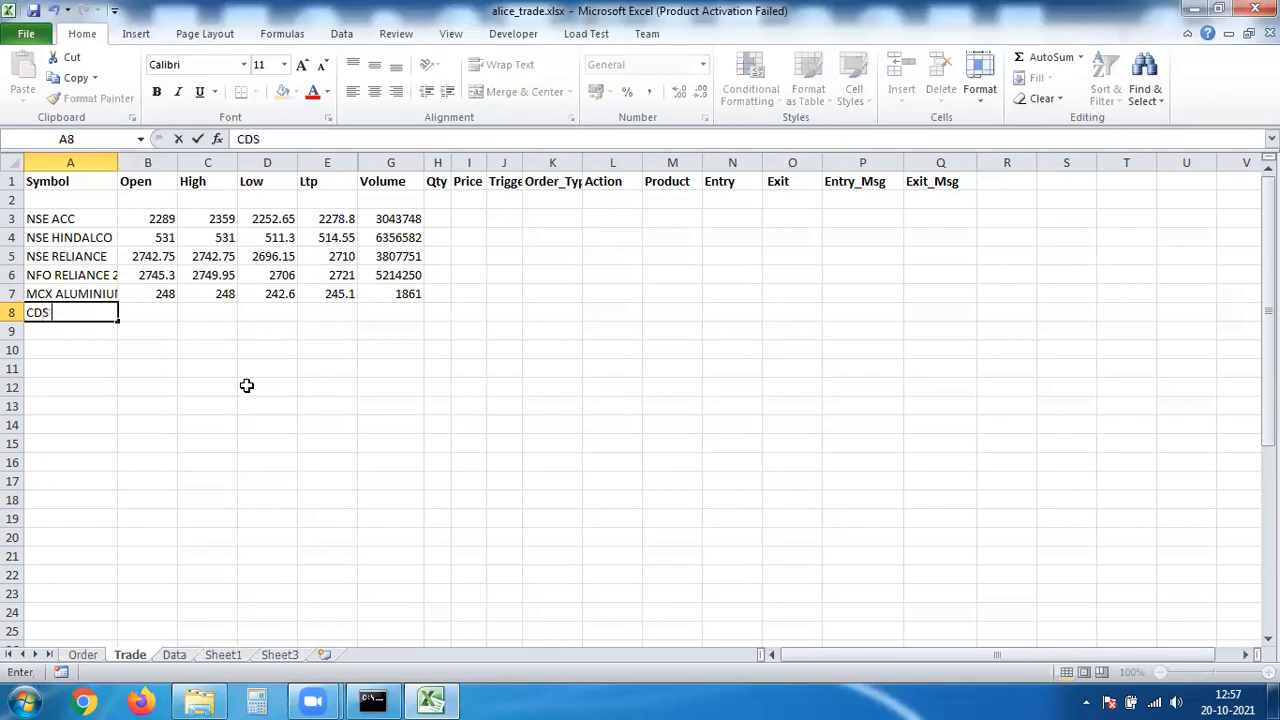
pyautogui.write(' EURINR')
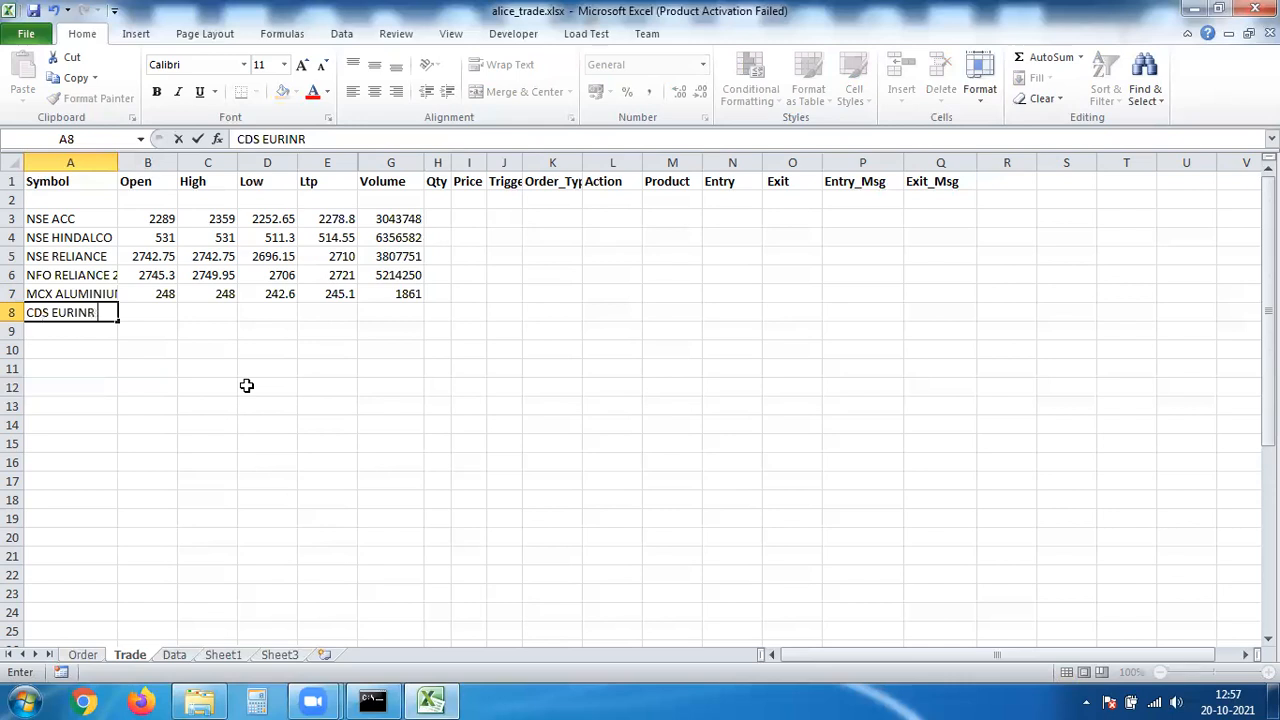
pyautogui.write(' 27 10 2021 FUT')
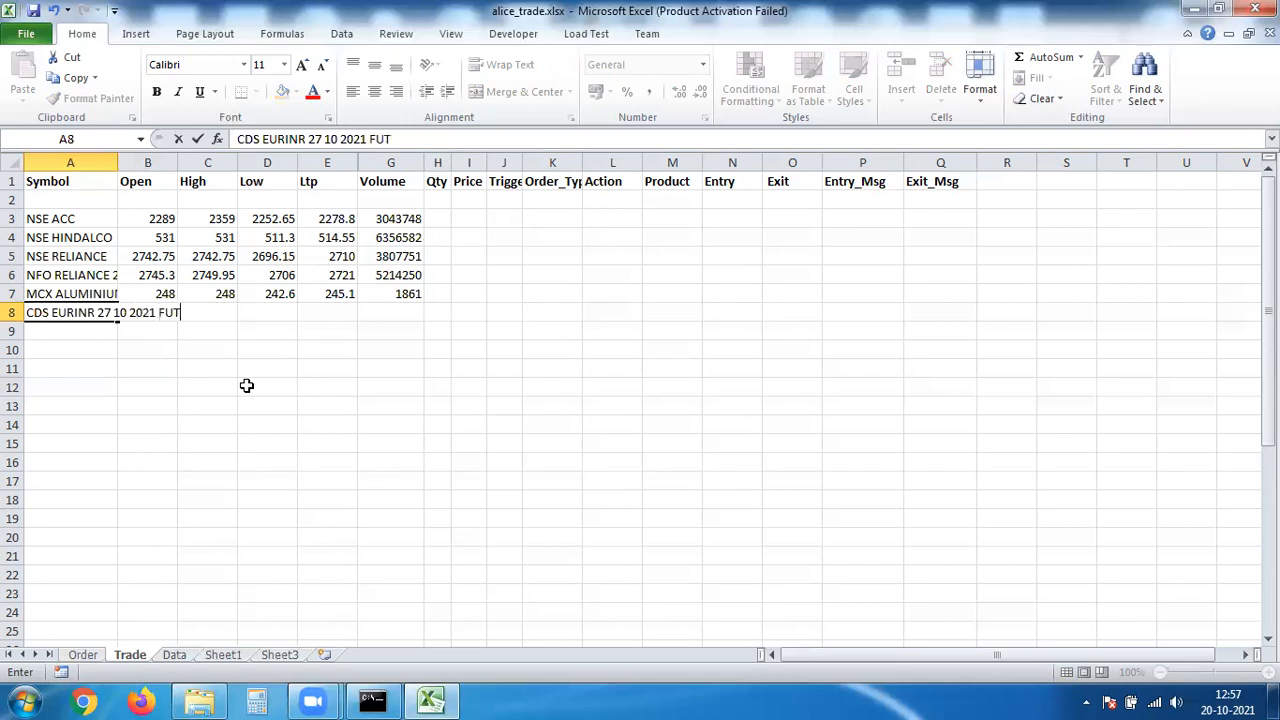
pyautogui.press('Return')
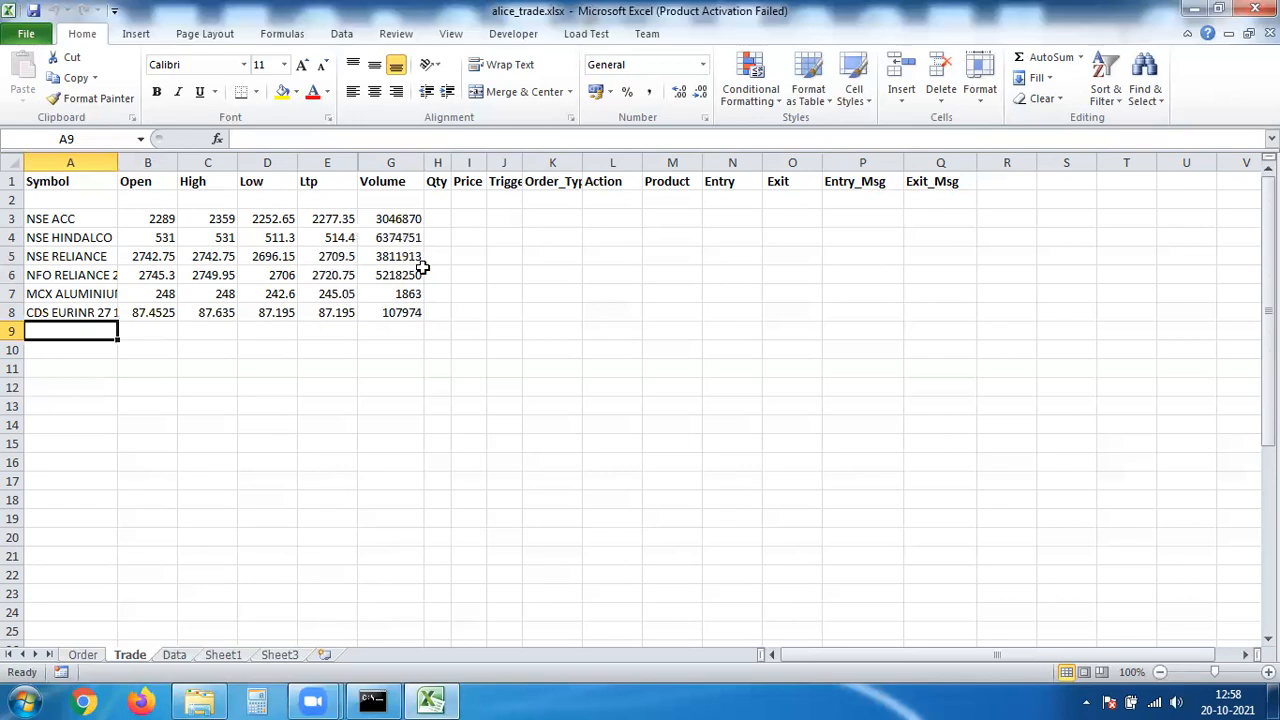
# Step: Set the order quantity for NSE ACC to 10 in cell H3
pyautogui.click(436, 218)
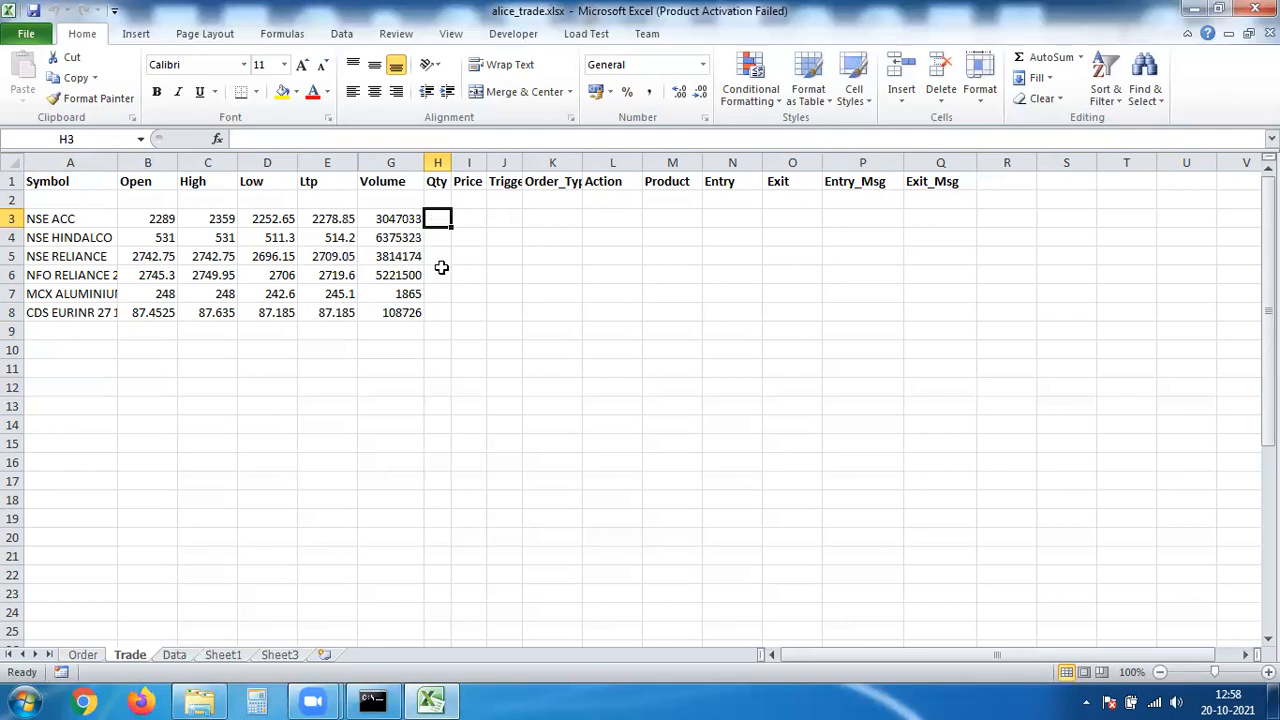
pyautogui.click(441, 268)
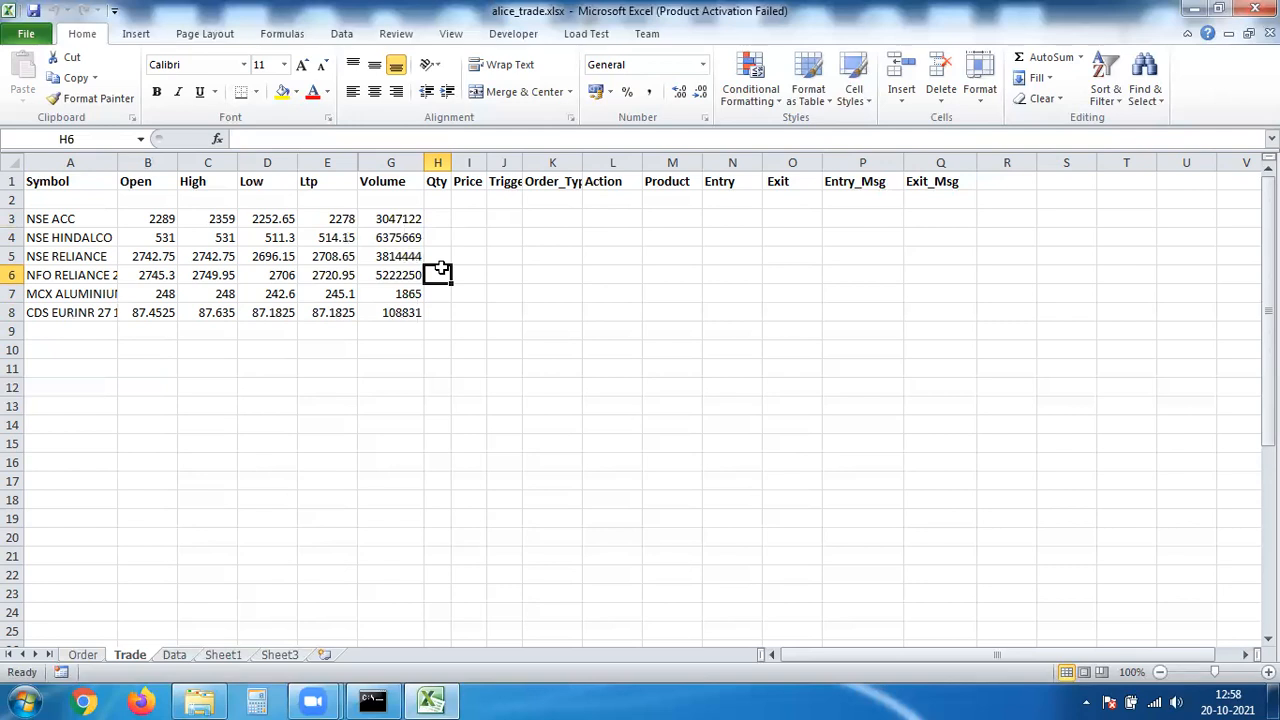
pyautogui.click(441, 218)
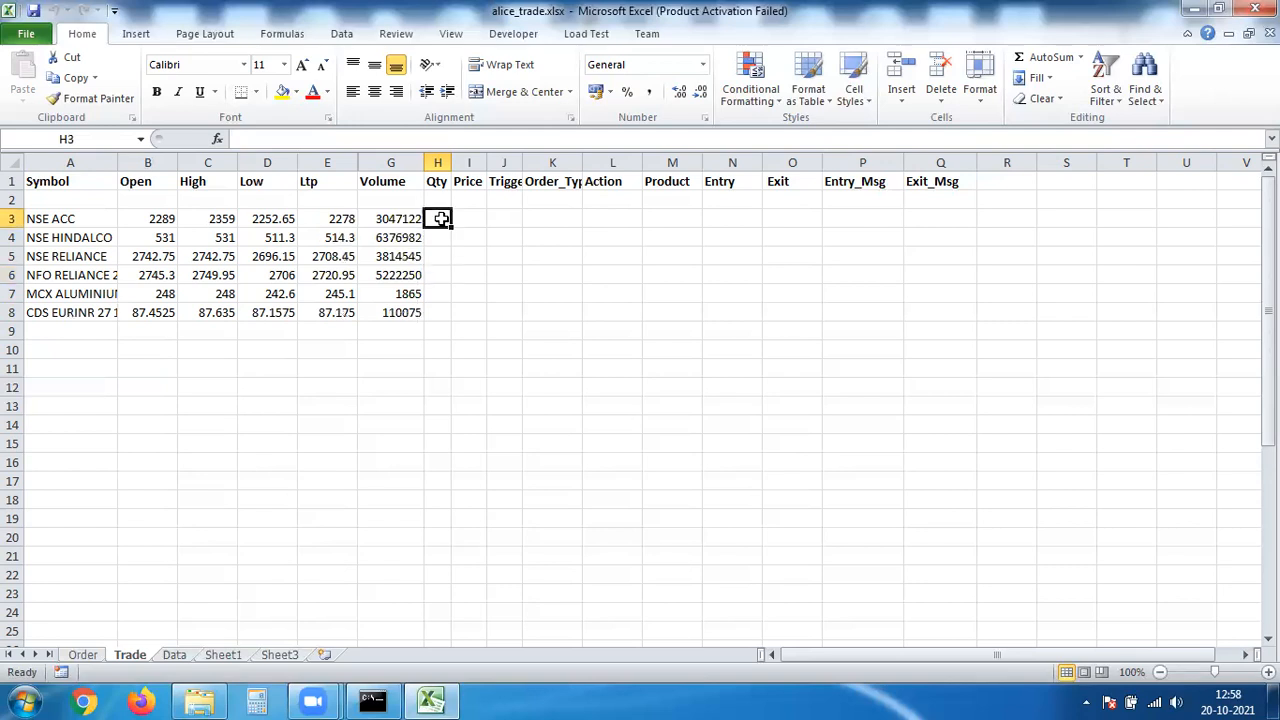
pyautogui.write('1')
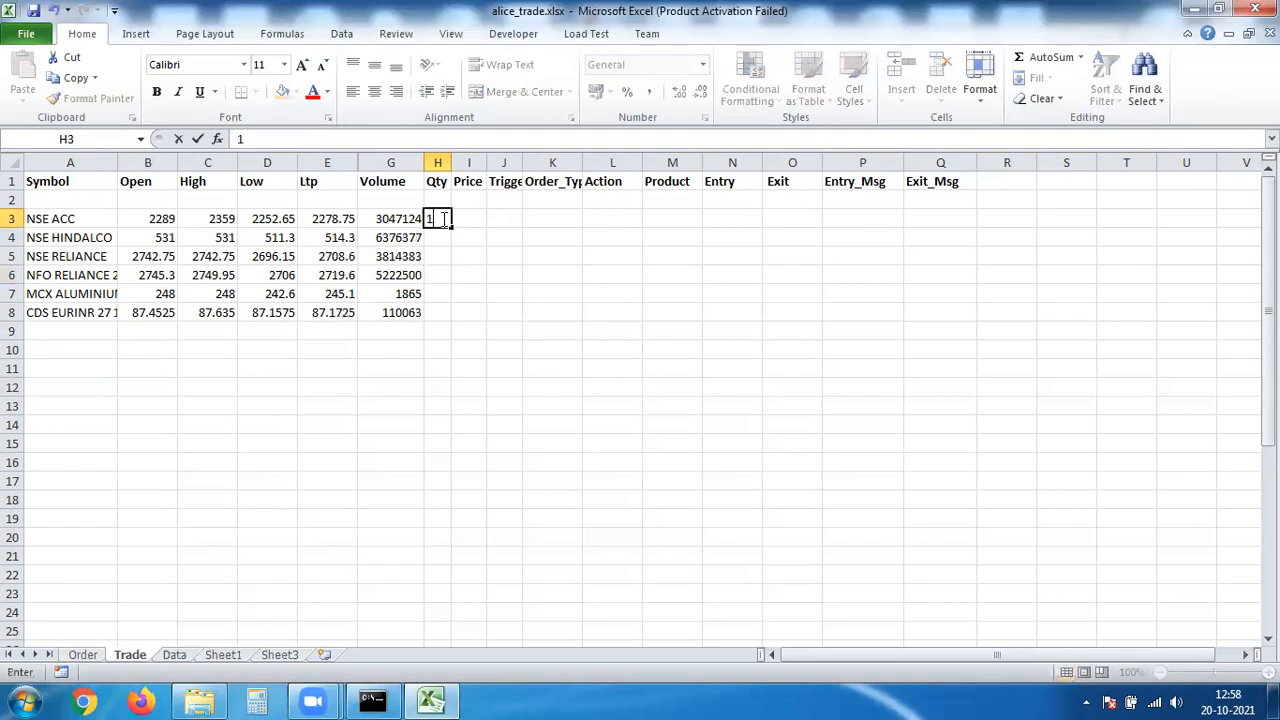
pyautogui.write('0')
pyautogui.press('Tab')
# Step: Set the NSE ACC row's order type to Market and its action to Buy
pyautogui.click(562, 222)
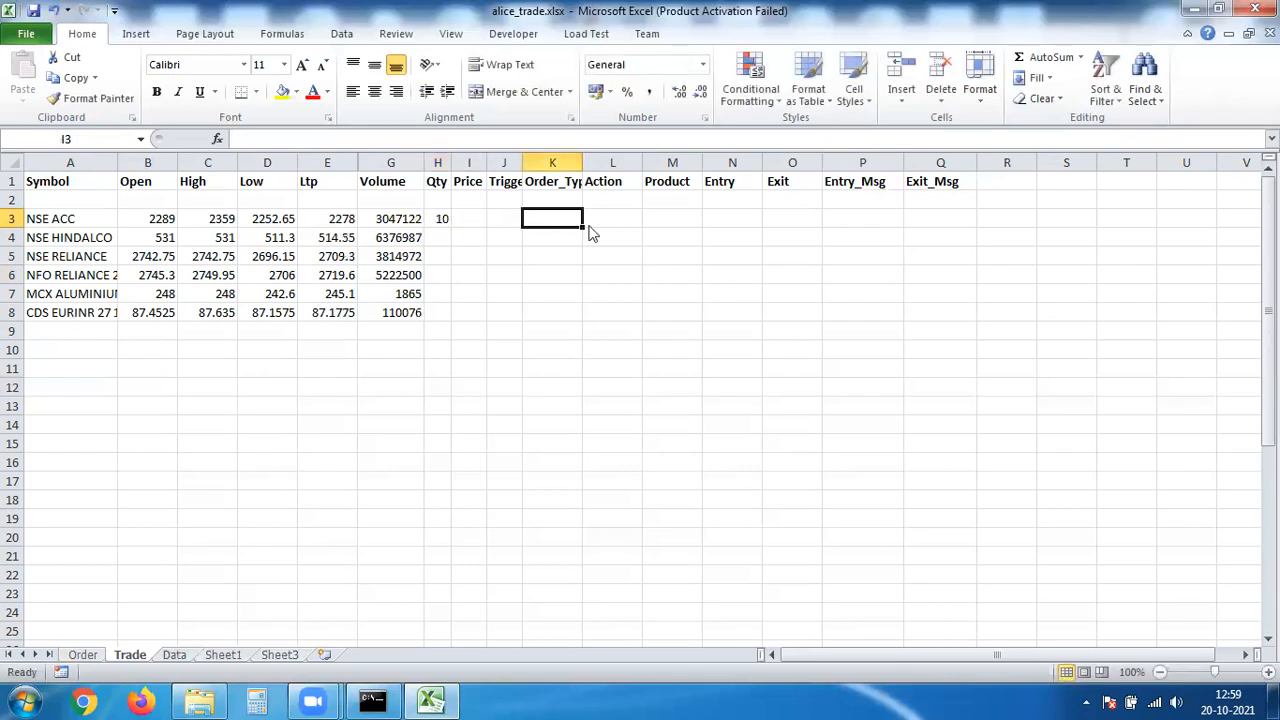
pyautogui.click(590, 218)
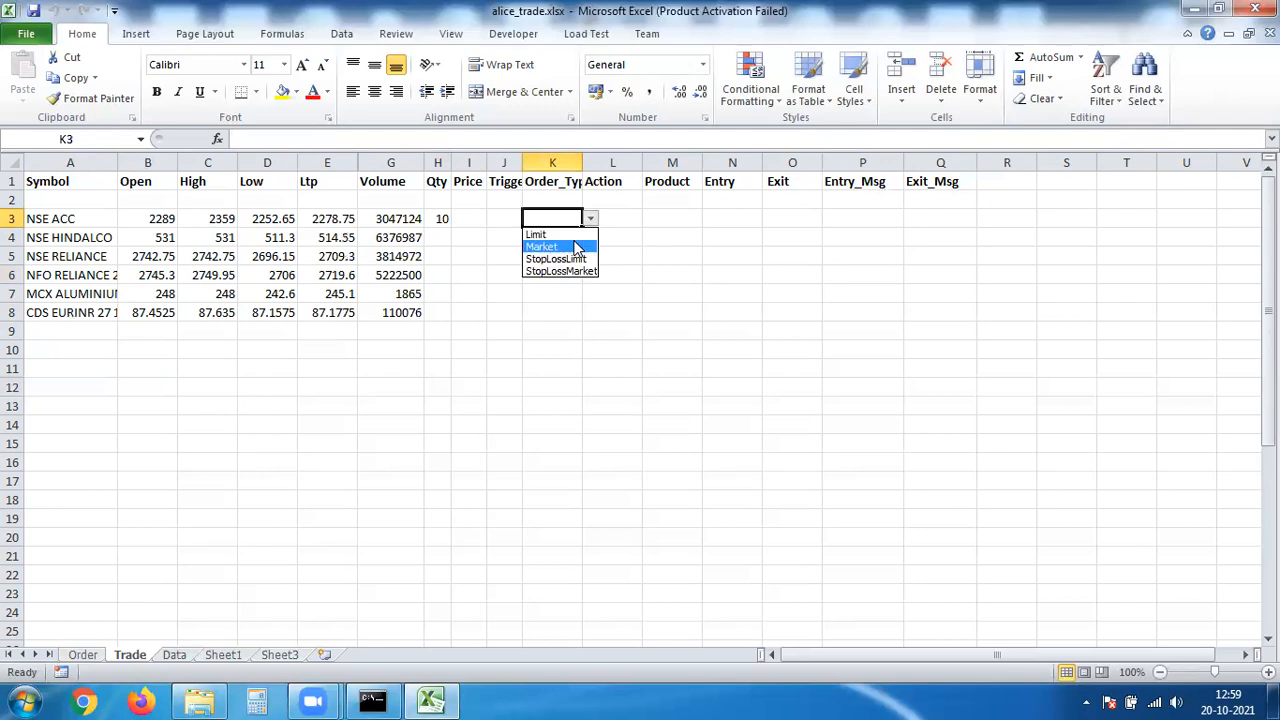
pyautogui.click(575, 247)
pyautogui.click(627, 220)
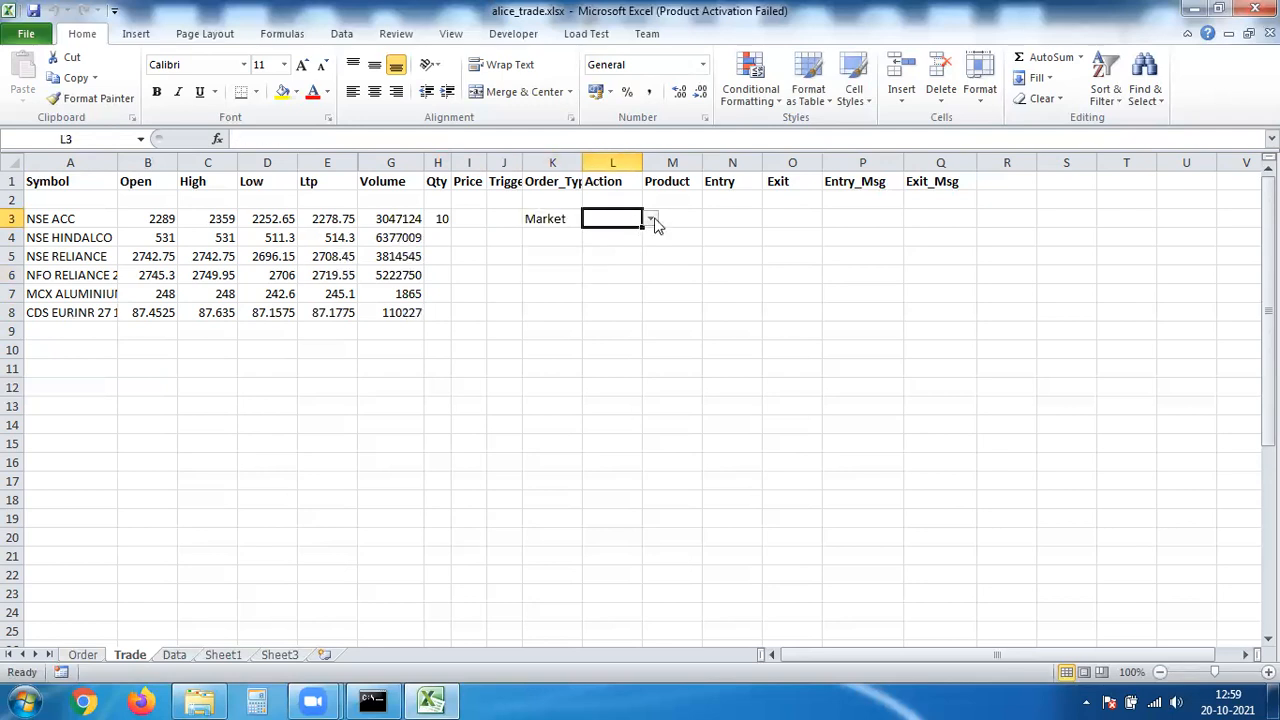
pyautogui.click(651, 219)
pyautogui.click(644, 231)
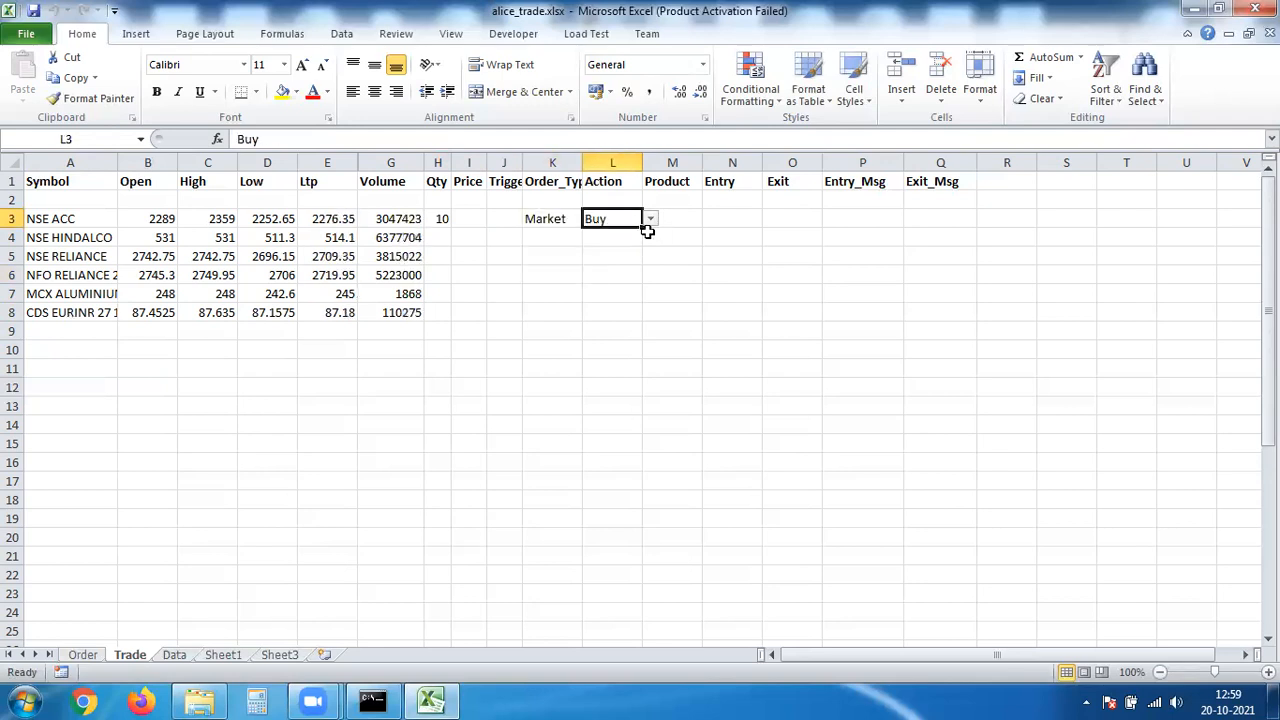
# Step: Set the product type of the NSE ACC order to Intraday in cell M3
pyautogui.click(672, 219)
pyautogui.click(710, 219)
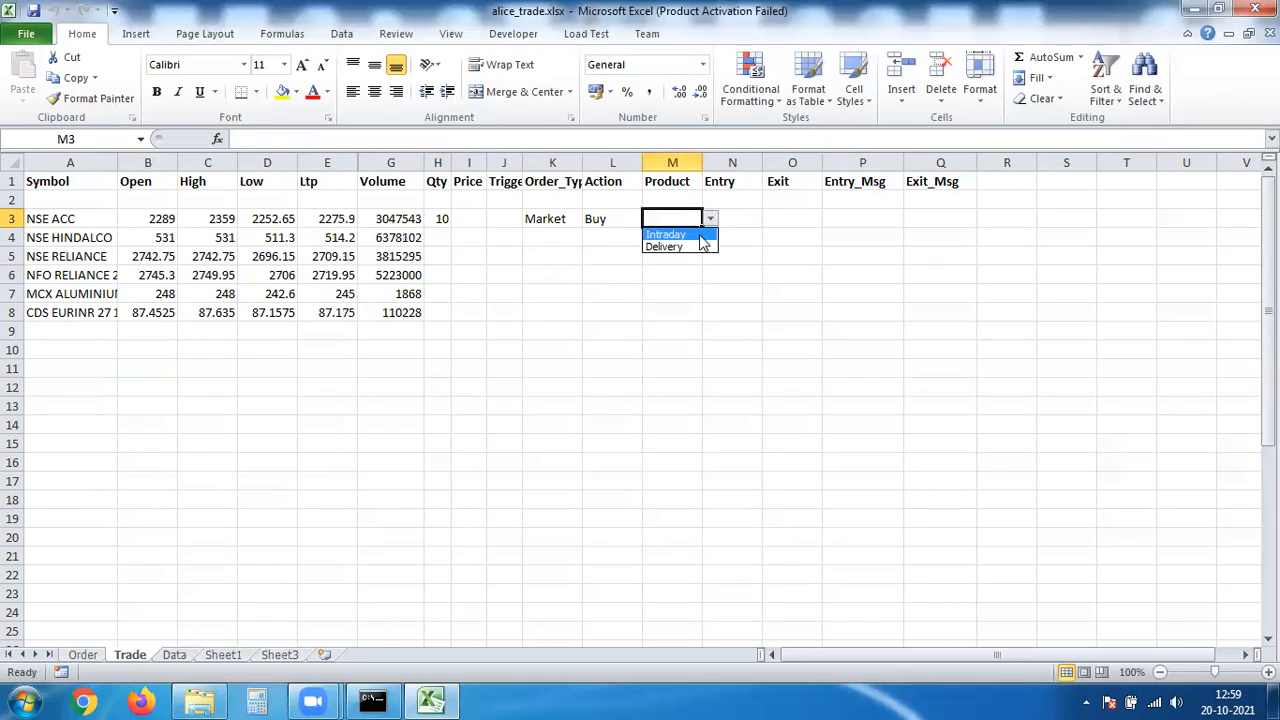
pyautogui.click(694, 236)
# Step: Trigger the NSE ACC buy order by entering TRUE in its Entry cell N3
pyautogui.click(743, 218)
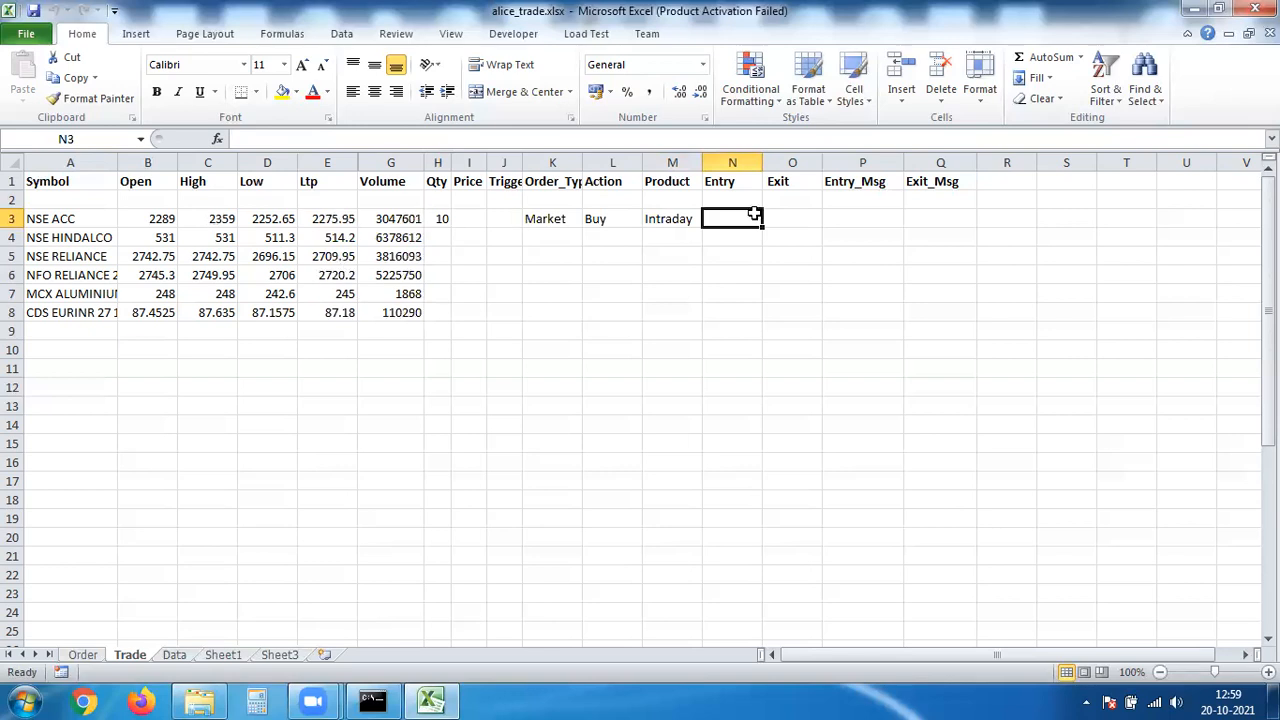
pyautogui.write('TRU')
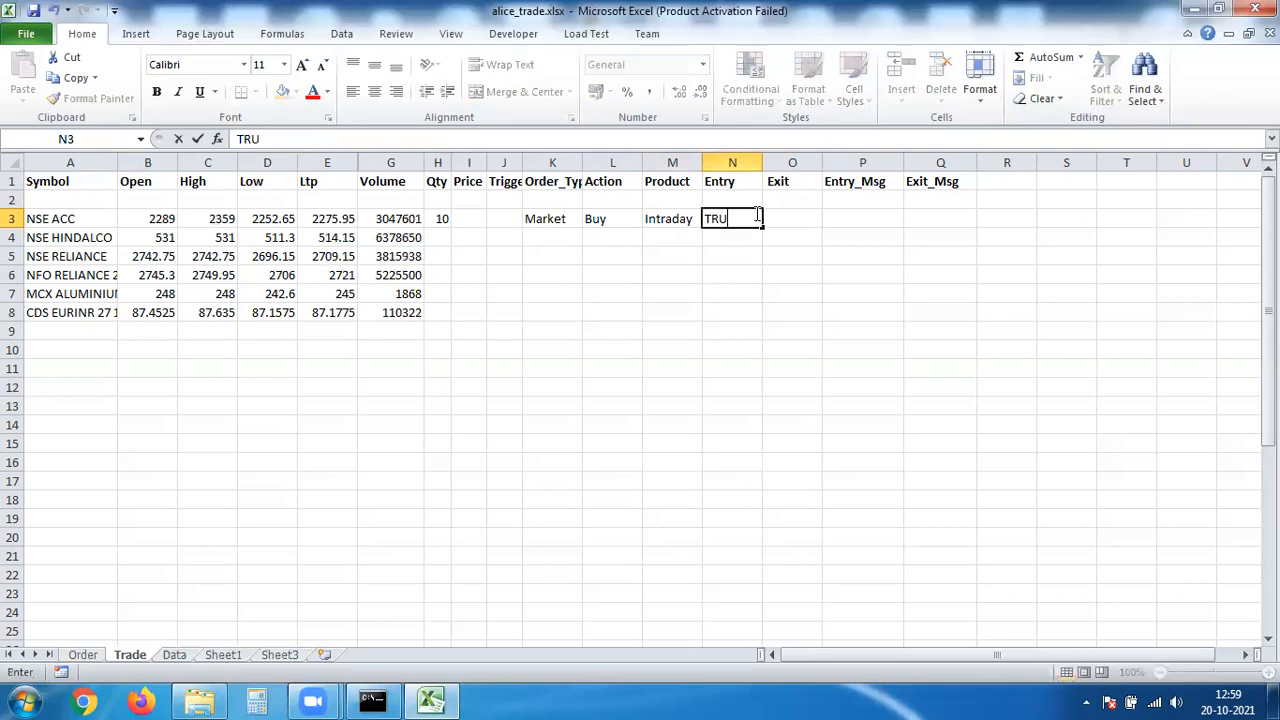
pyautogui.write('E')
pyautogui.press('Return')
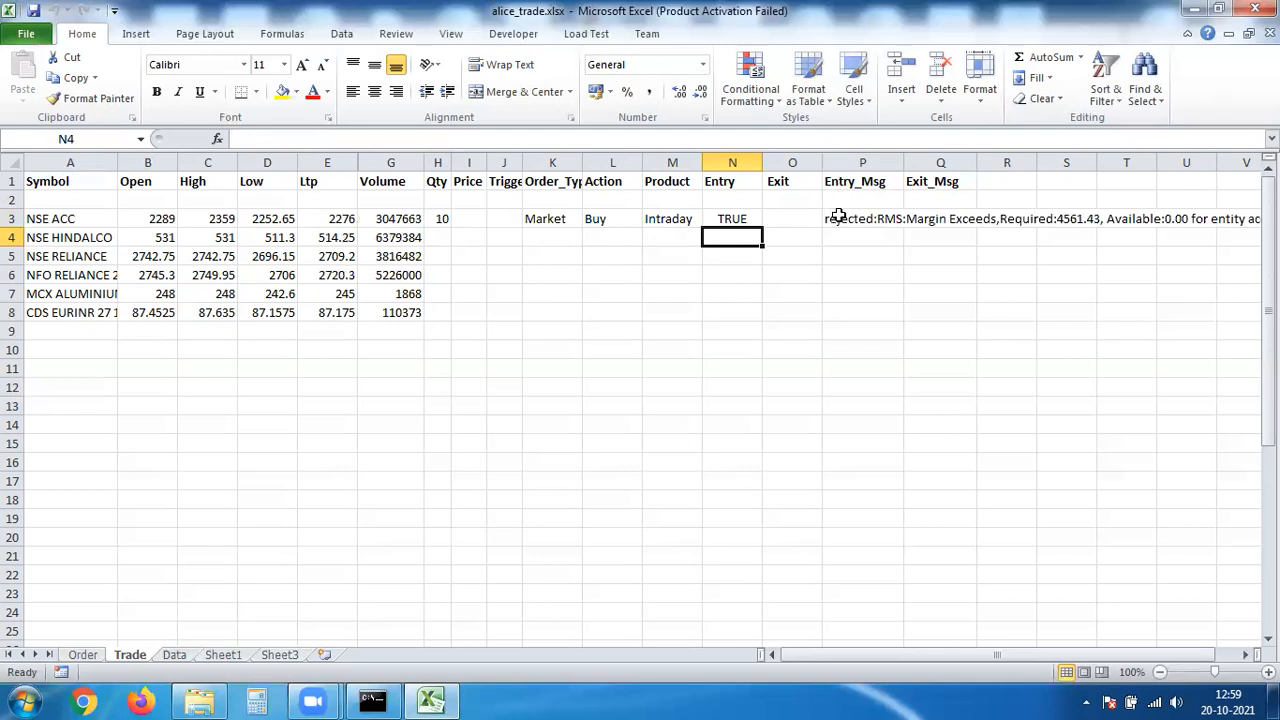
# Step: Check the NSE ACC order's entry message, and set the NSE HINDALCO row's quantity to 10 and price to 510
pyautogui.click(843, 219)
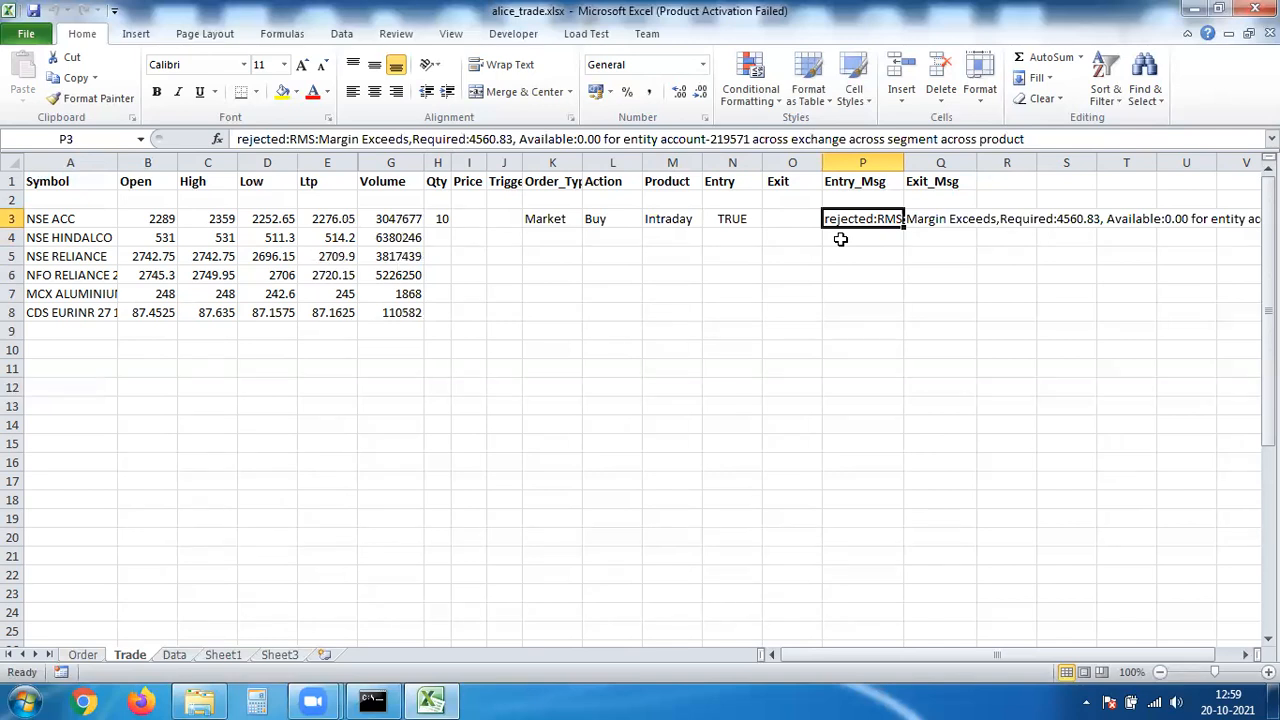
pyautogui.click(840, 239)
pyautogui.click(439, 236)
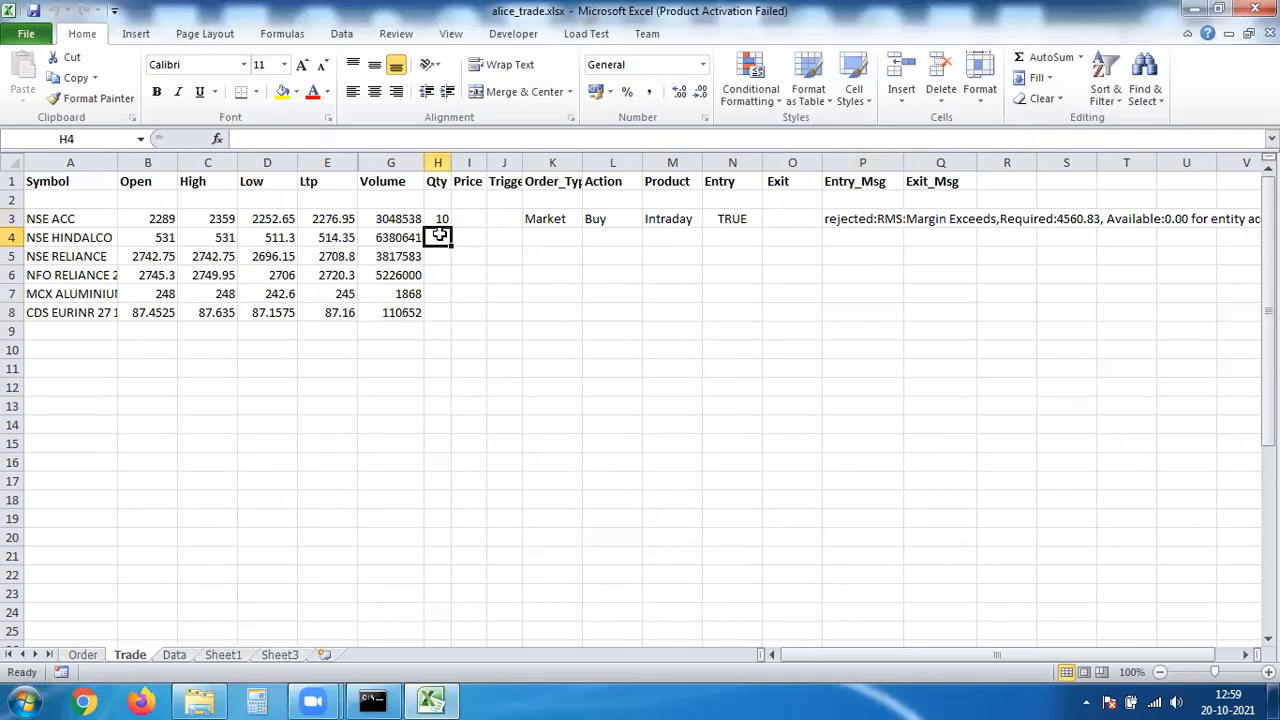
pyautogui.write('10')
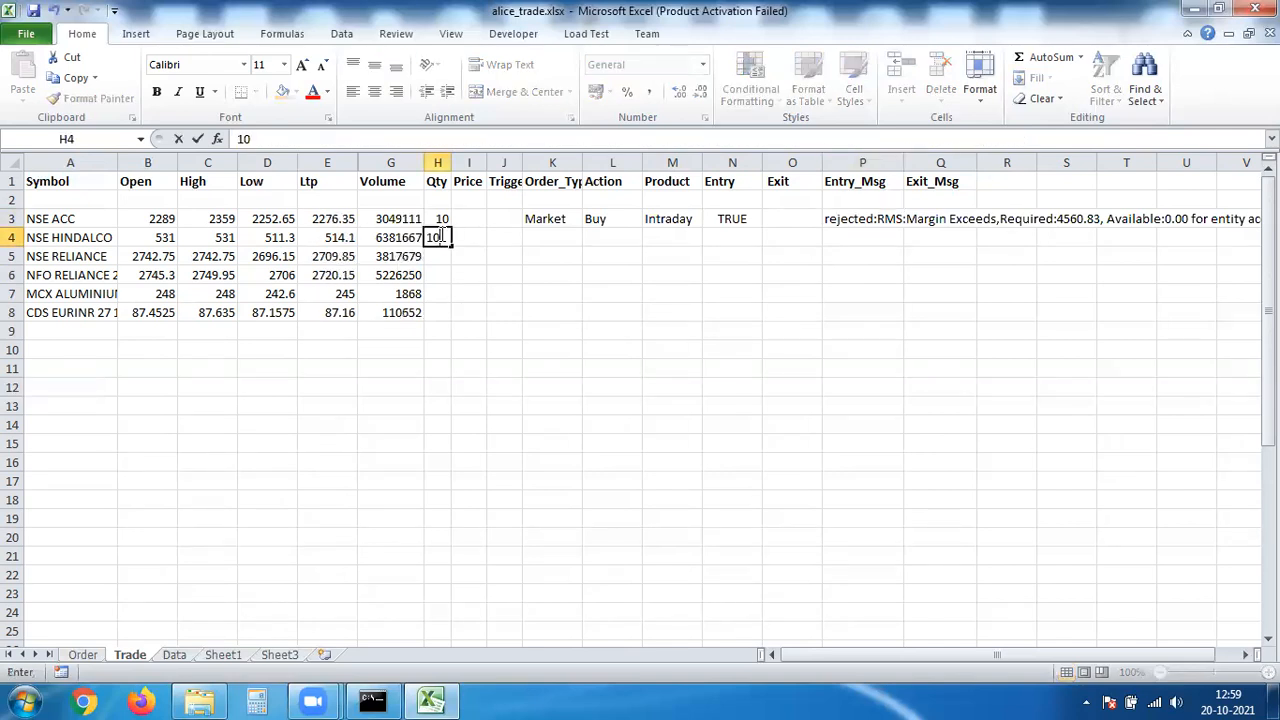
pyautogui.press('Tab')
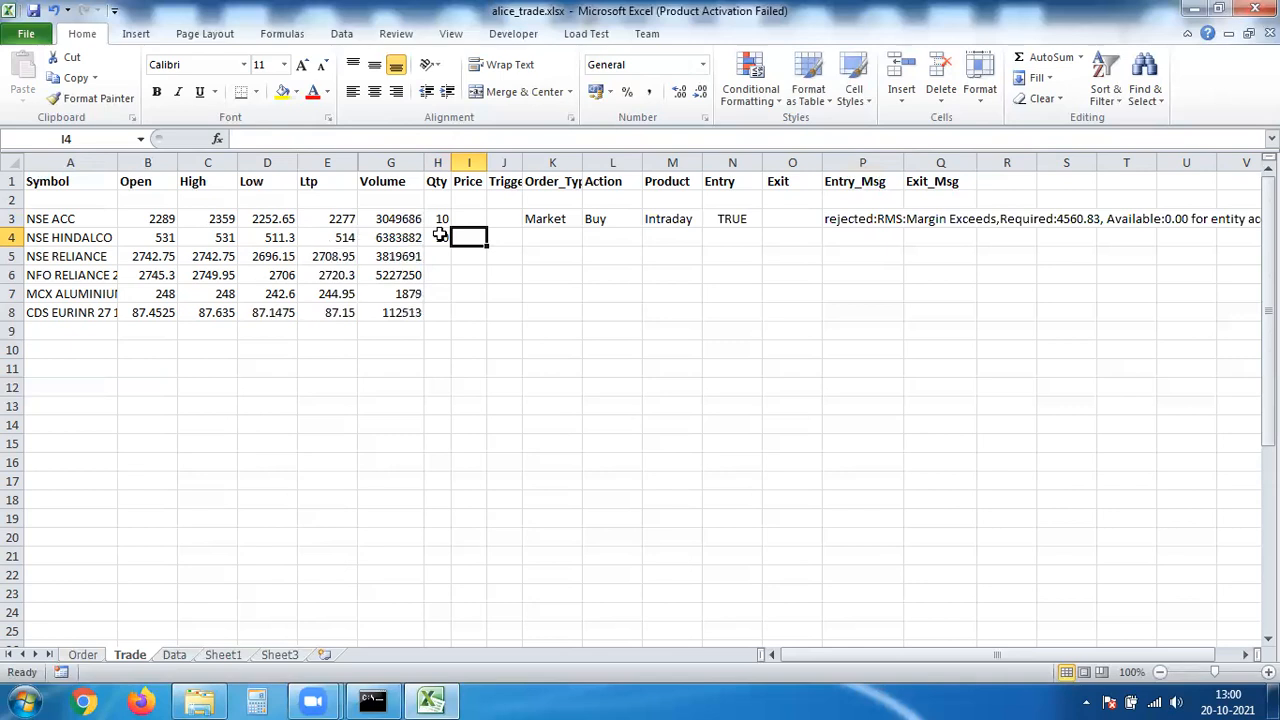
pyautogui.write('510')
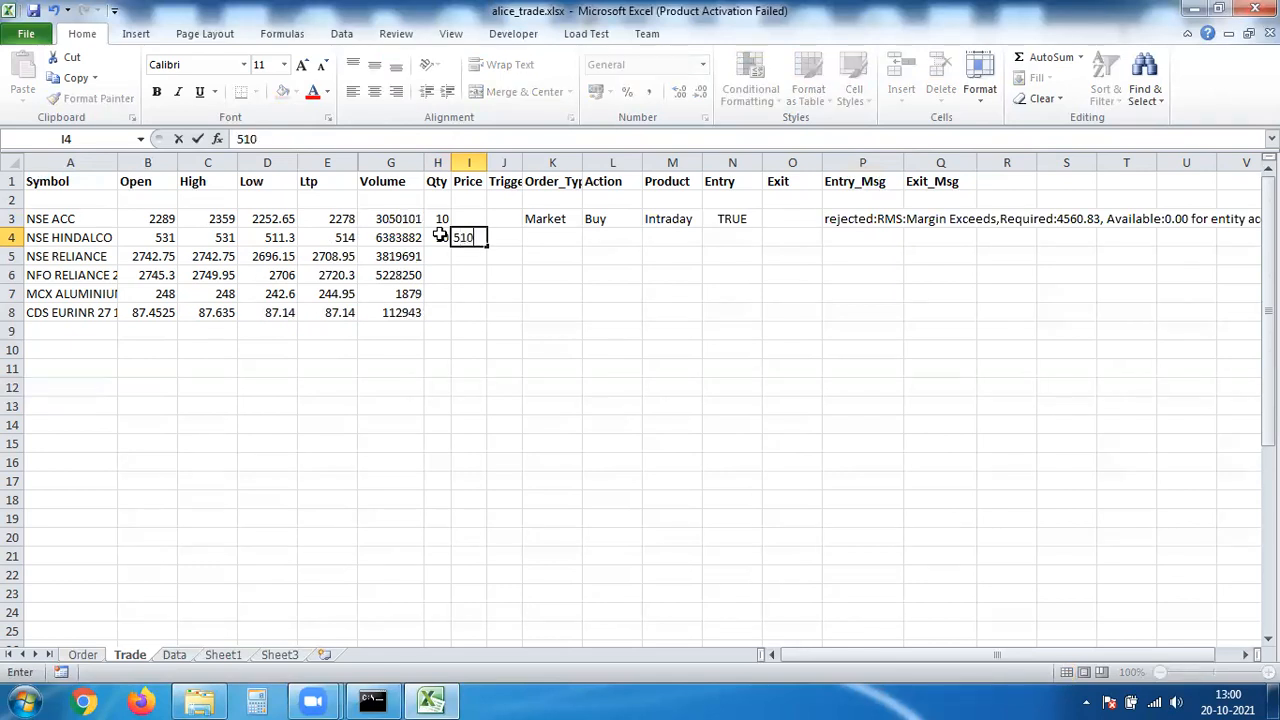
# Step: Set the NSE HINDALCO row's order type to Limit and its action to Buy
pyautogui.click(568, 238)
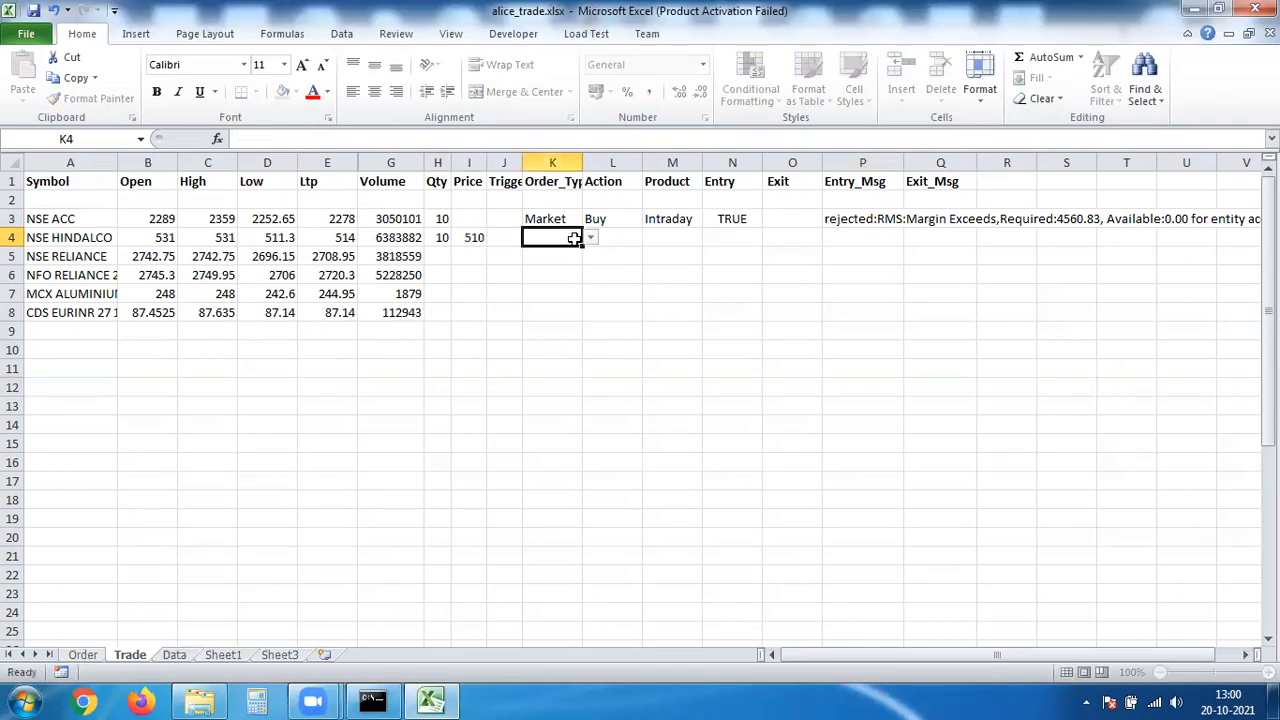
pyautogui.click(591, 240)
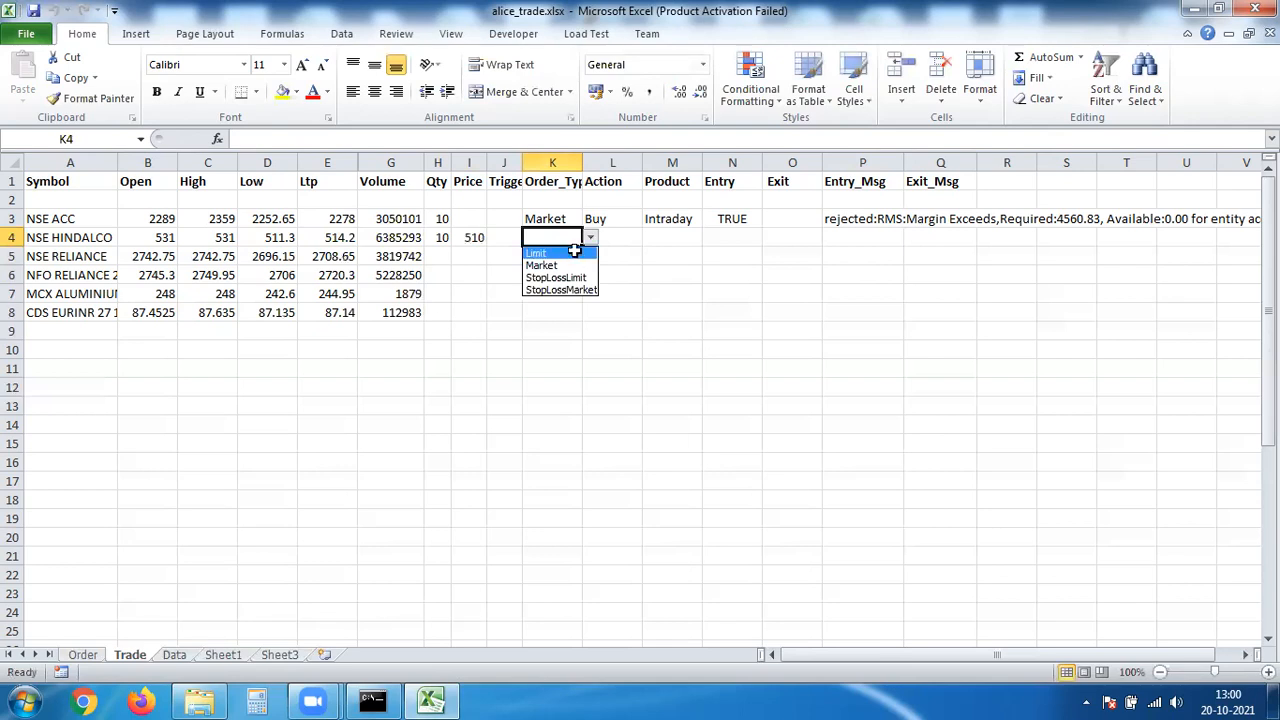
pyautogui.press('Return')
pyautogui.click(615, 237)
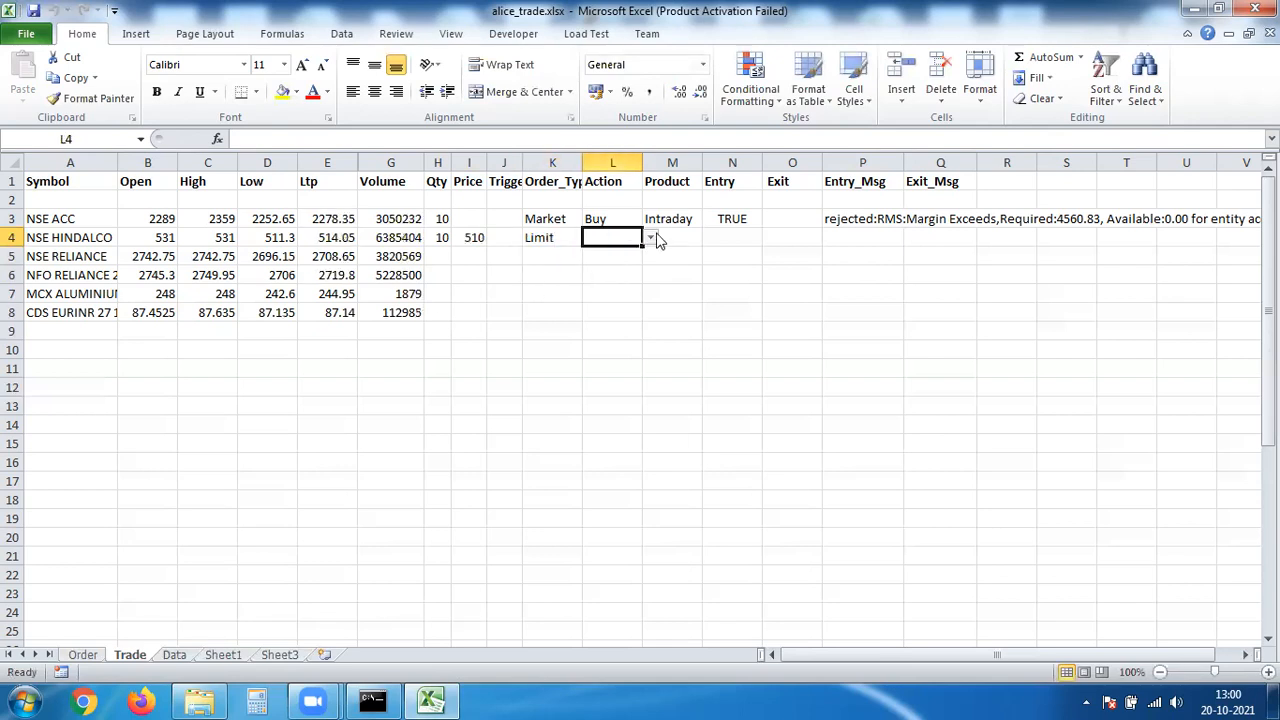
pyautogui.click(650, 238)
pyautogui.click(640, 249)
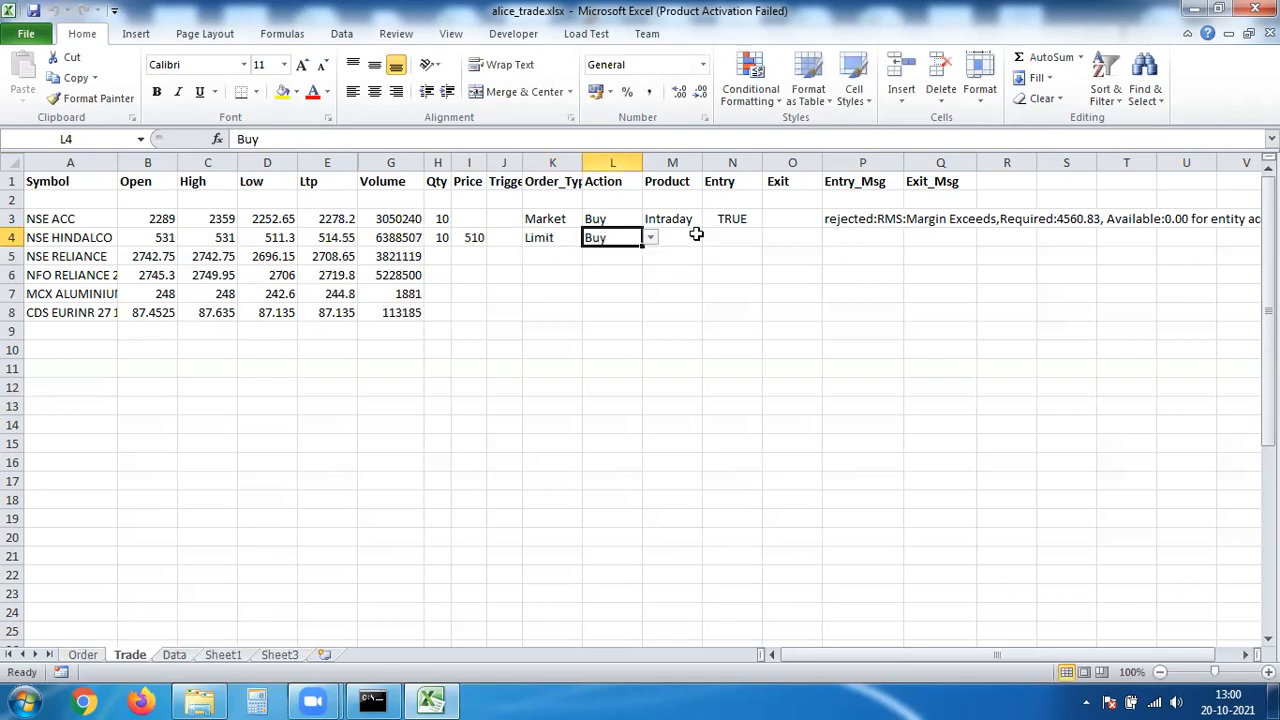
# Step: Set the NSE HINDALCO order's product to Intraday and trigger it by entering TRUE in its Entry cell N4
pyautogui.click(688, 239)
pyautogui.click(711, 239)
pyautogui.click(696, 255)
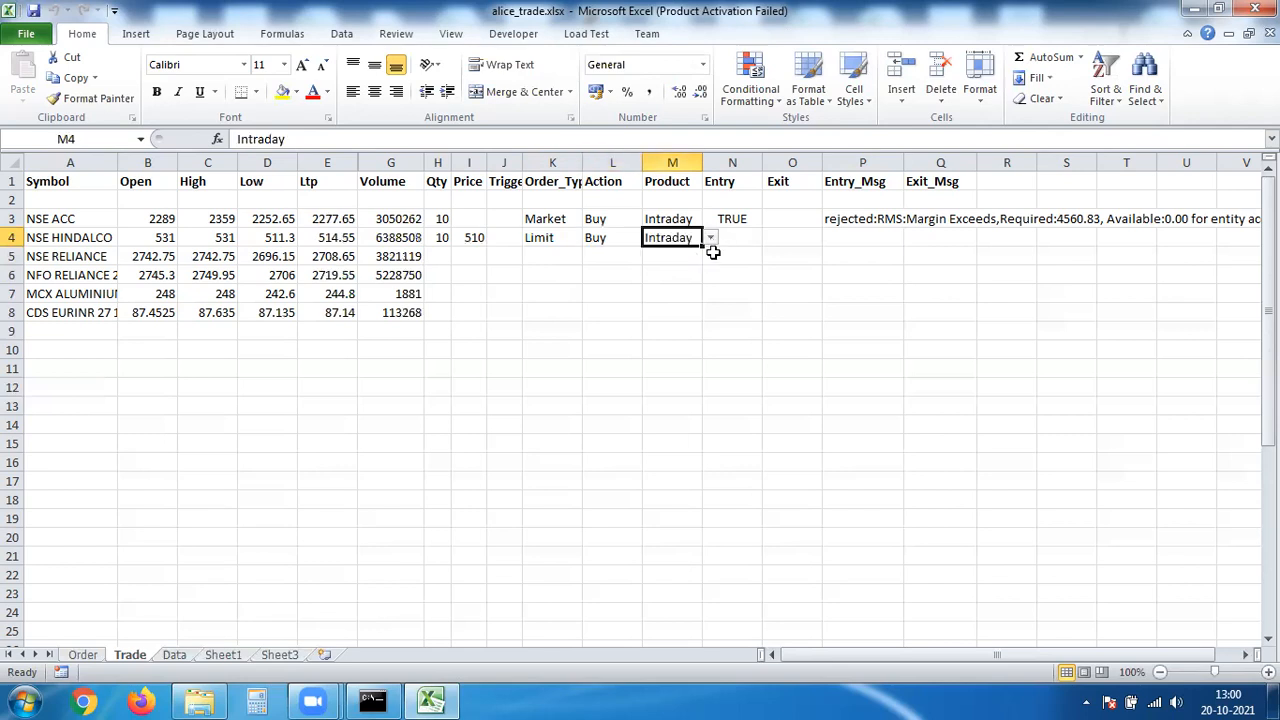
pyautogui.click(745, 241)
pyautogui.write('TR')
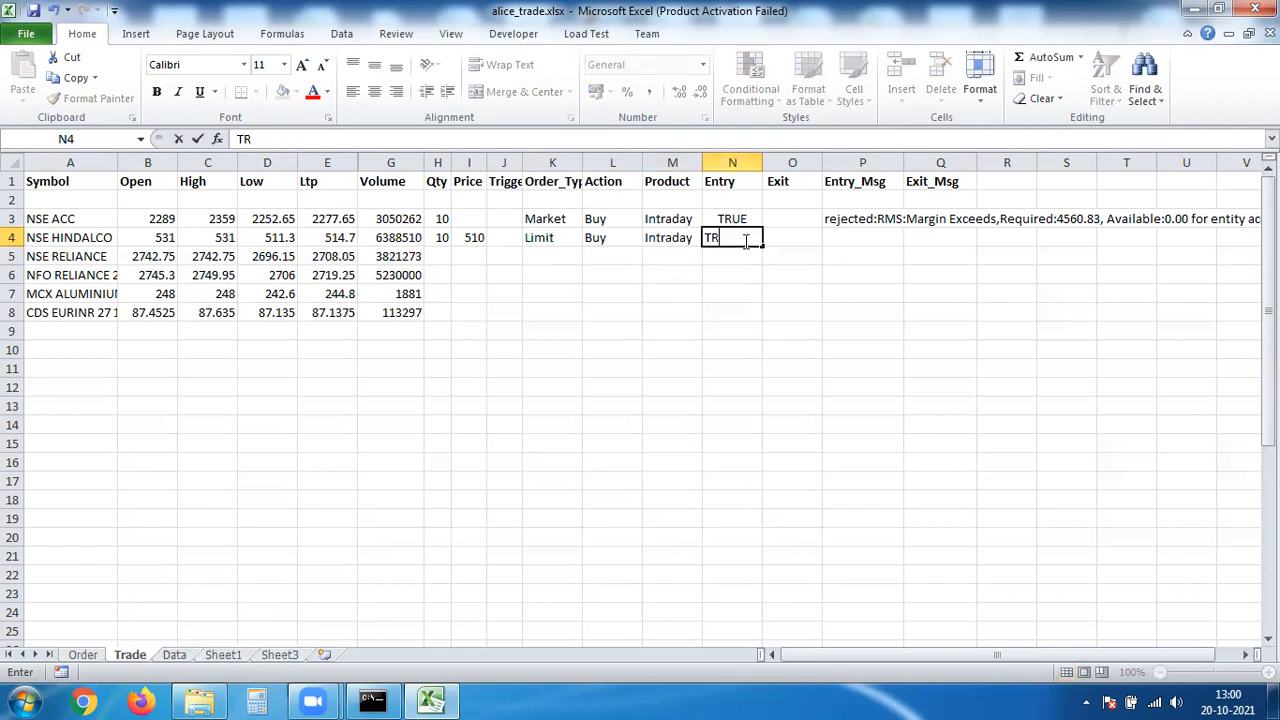
pyautogui.write('UE')
pyautogui.press('Return')
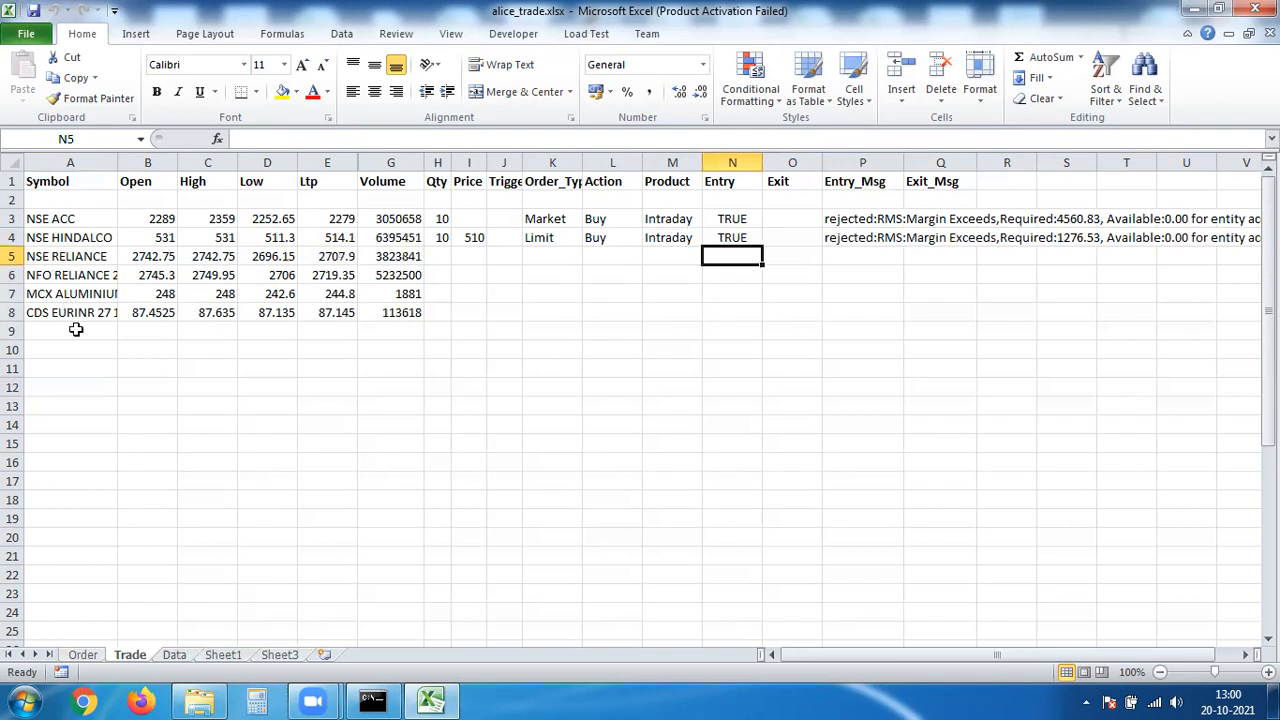
pyautogui.click(186, 699)
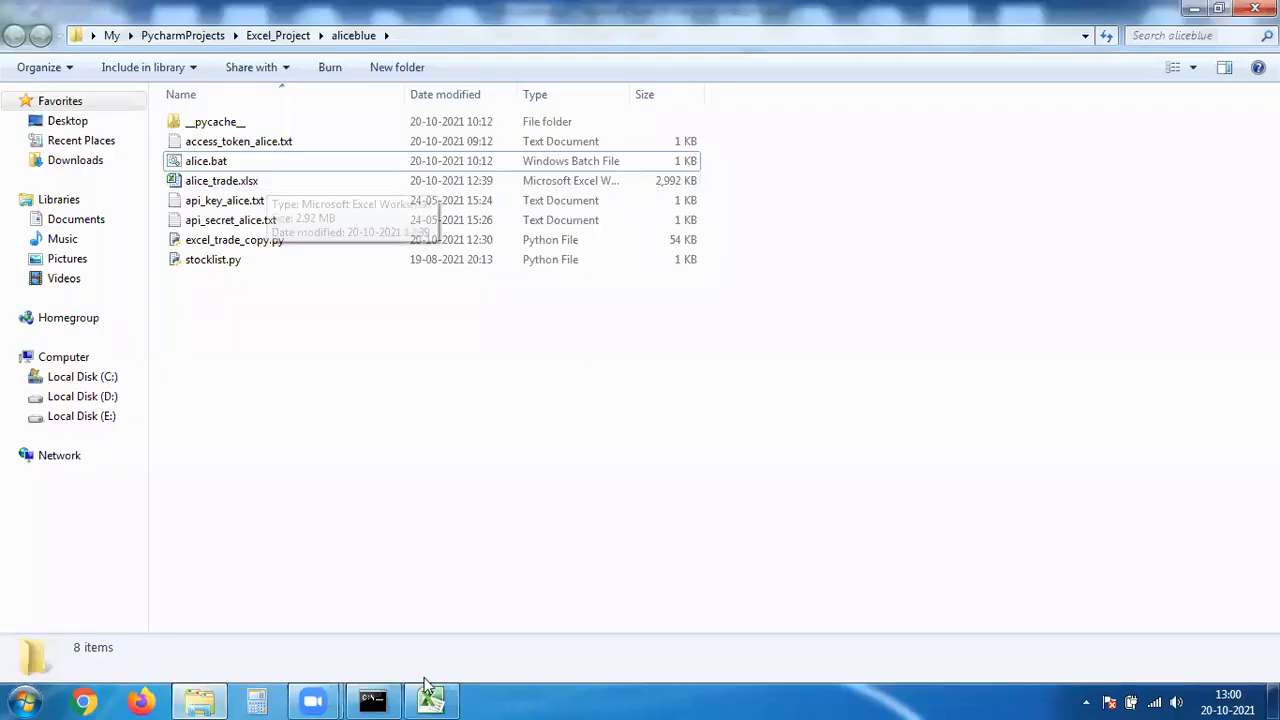
pyautogui.moveTo(430, 698)
pyautogui.click(334, 590)
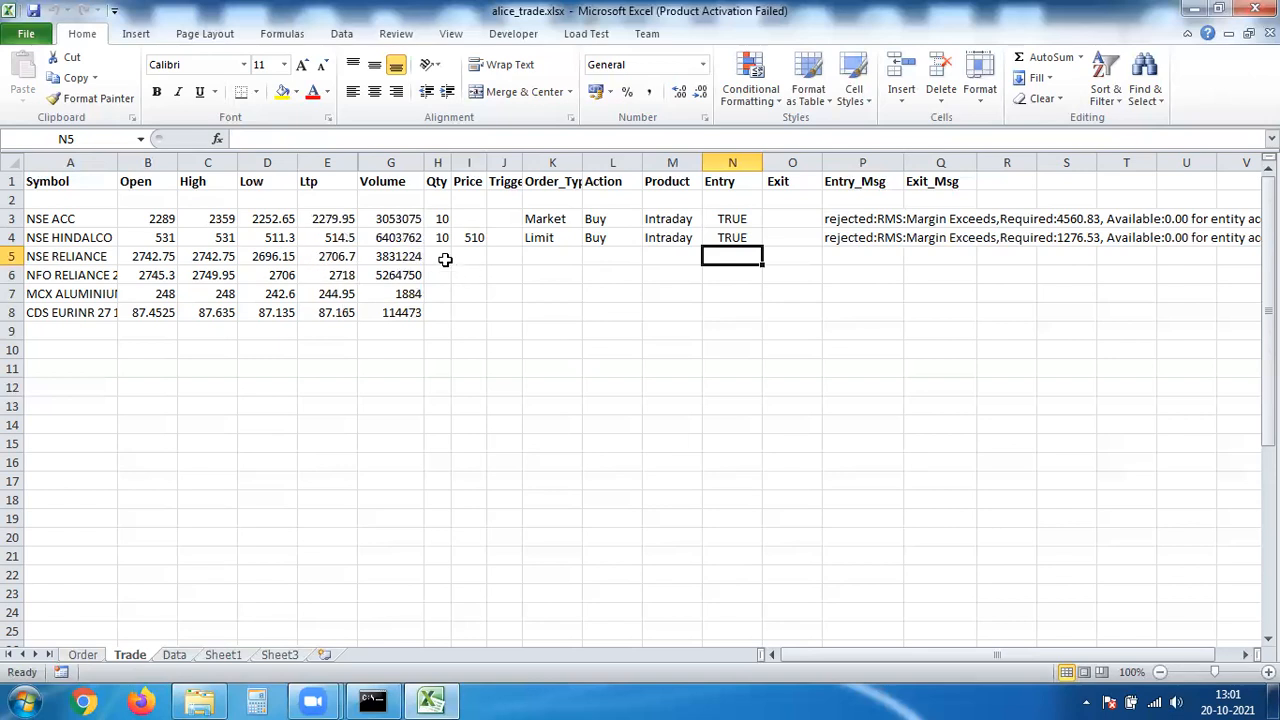
# Step: Set the order quantity for NSE RELIANCE to 10 in cell H5
pyautogui.click(443, 257)
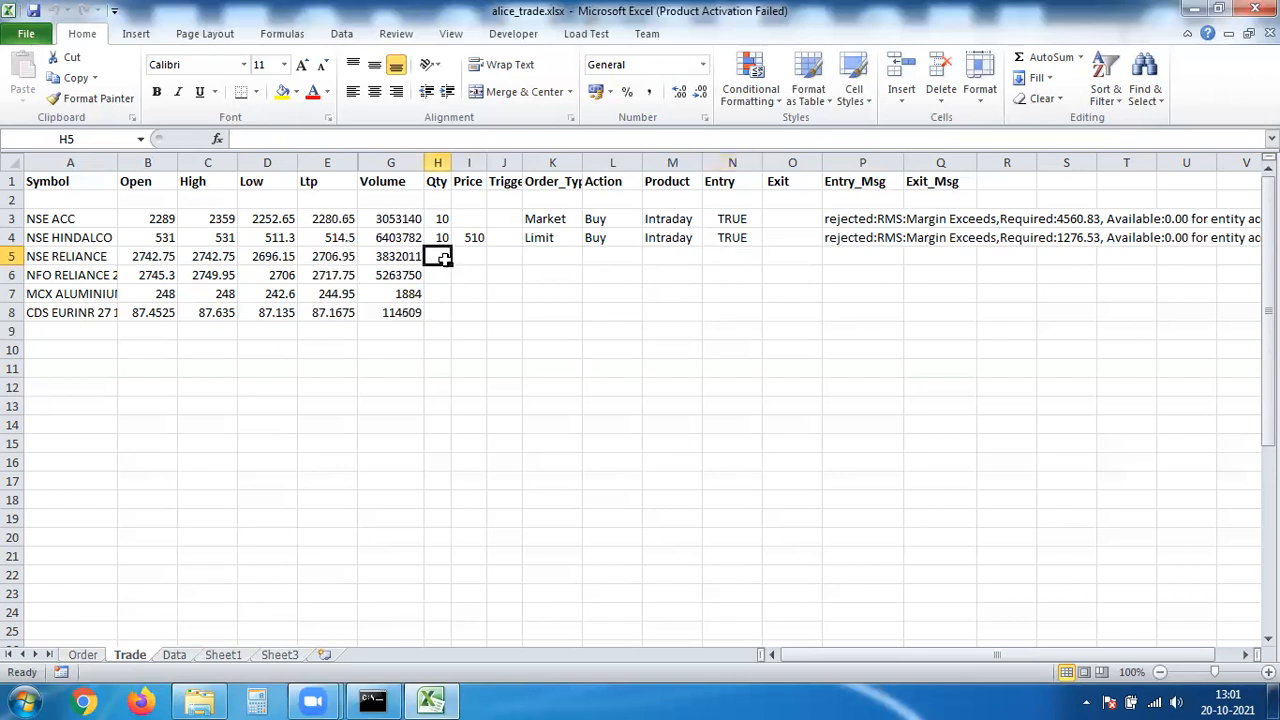
pyautogui.write('1')
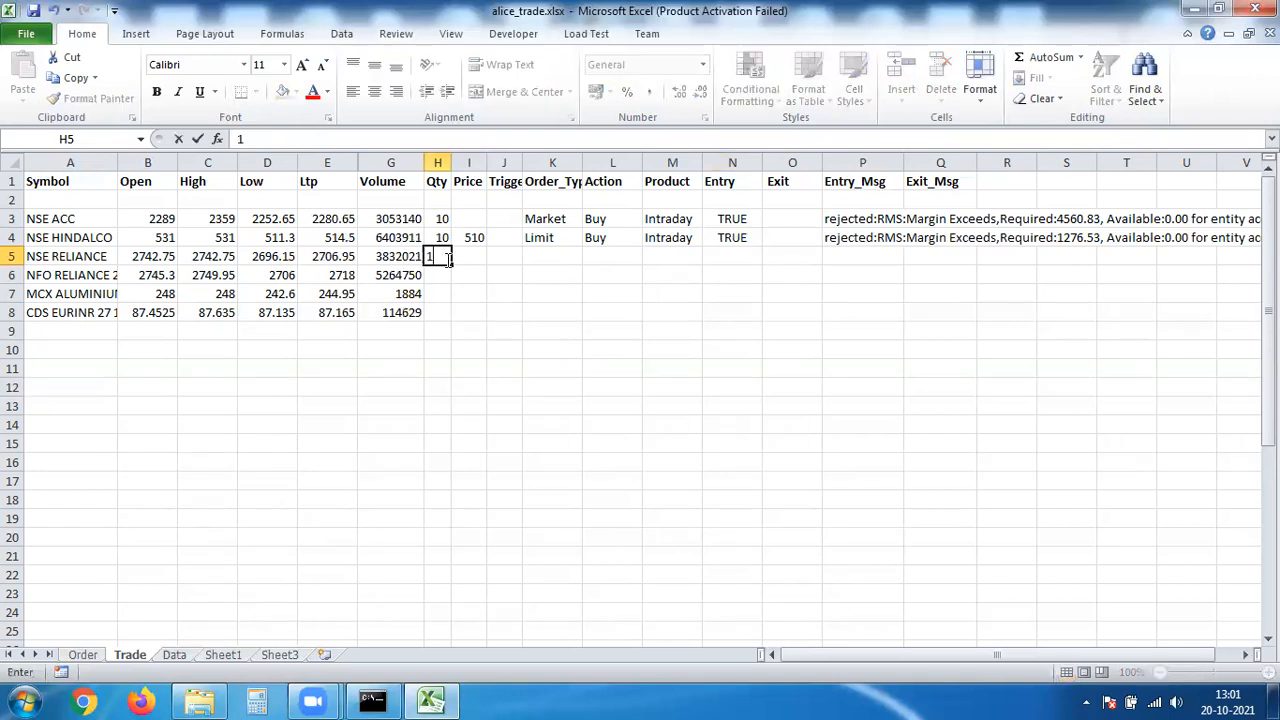
pyautogui.write('0')
pyautogui.press('Tab')
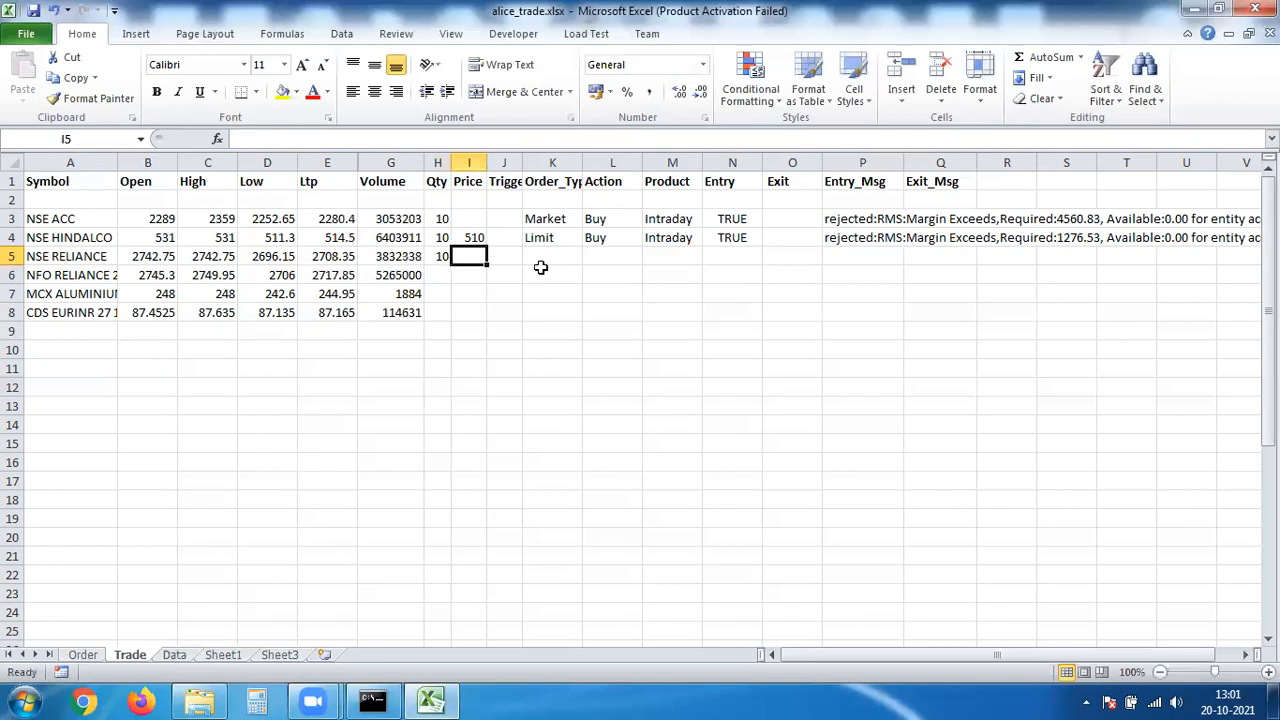
# Step: Set the NSE RELIANCE row's order type to StopLossMarket with a trigger price of 2743
pyautogui.click(574, 256)
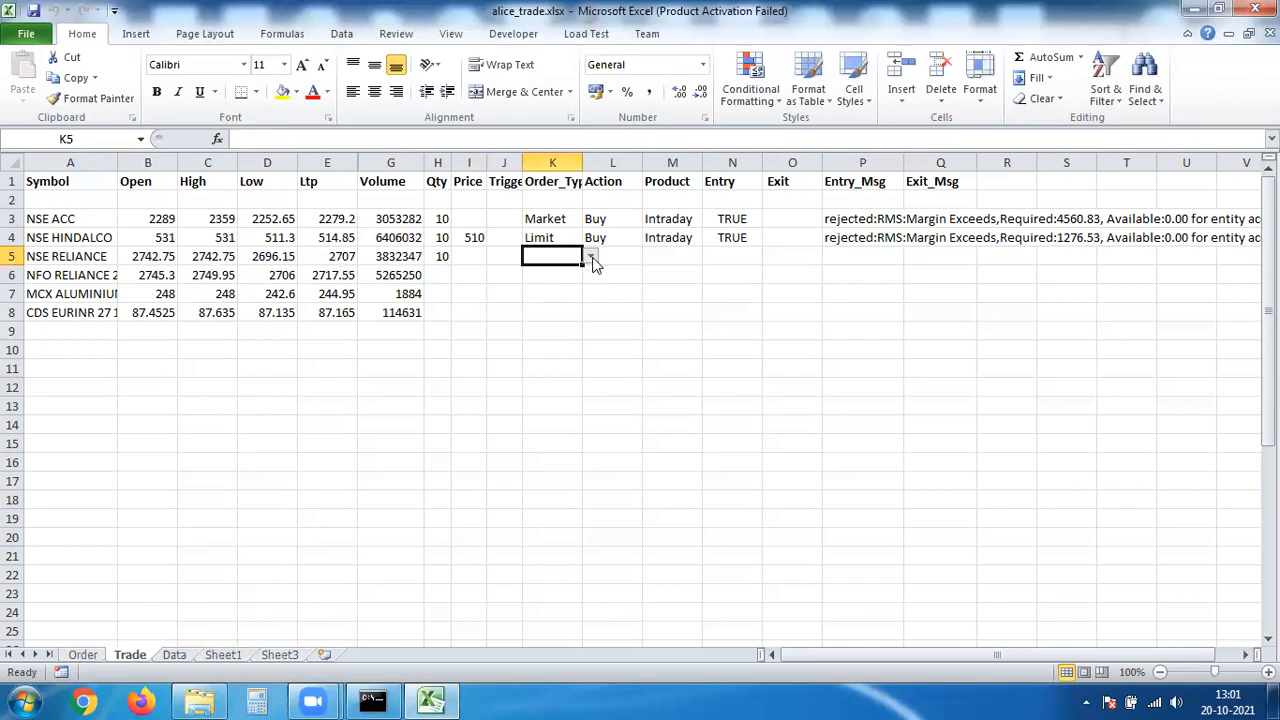
pyautogui.hotkey('alt', 'Down')
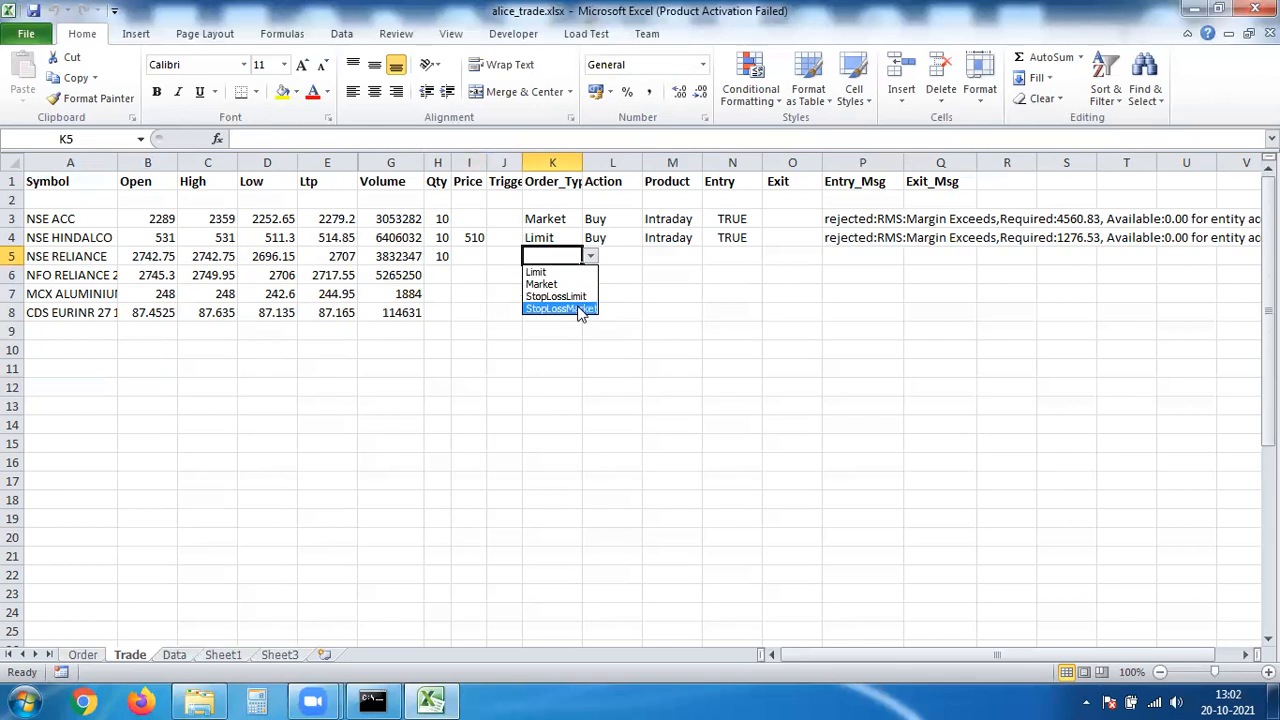
pyautogui.click(580, 310)
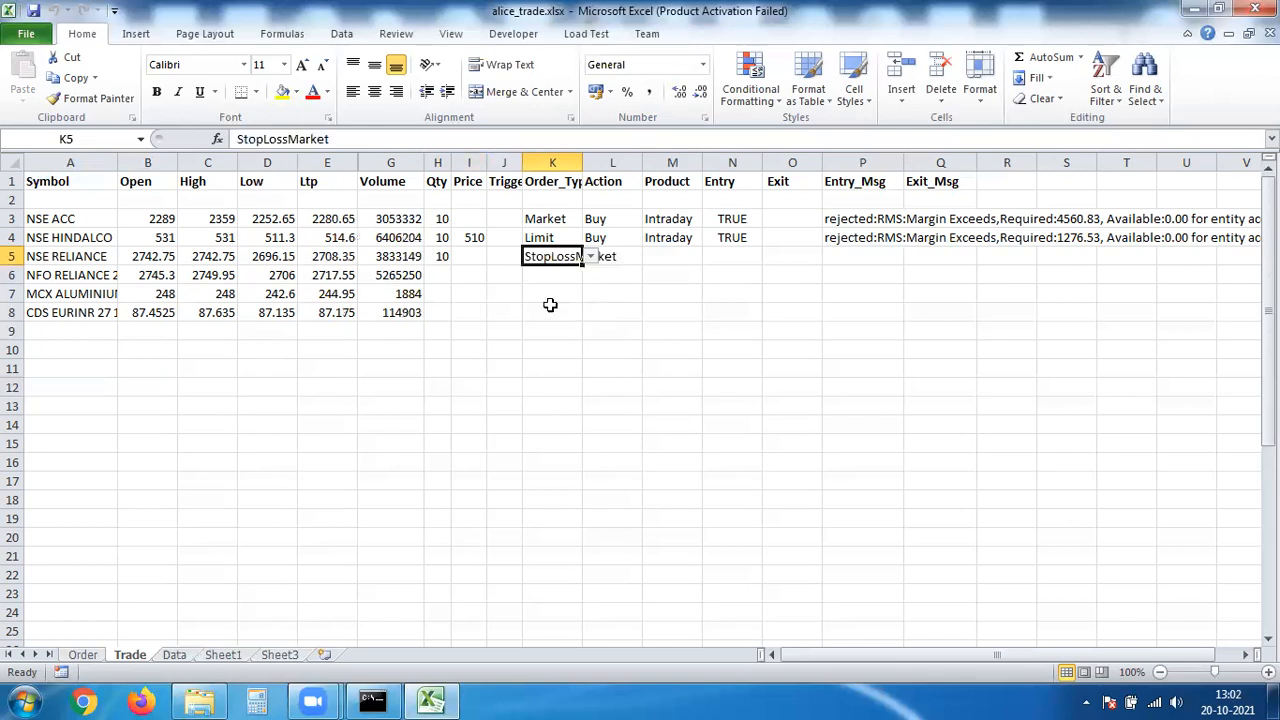
pyautogui.click(507, 256)
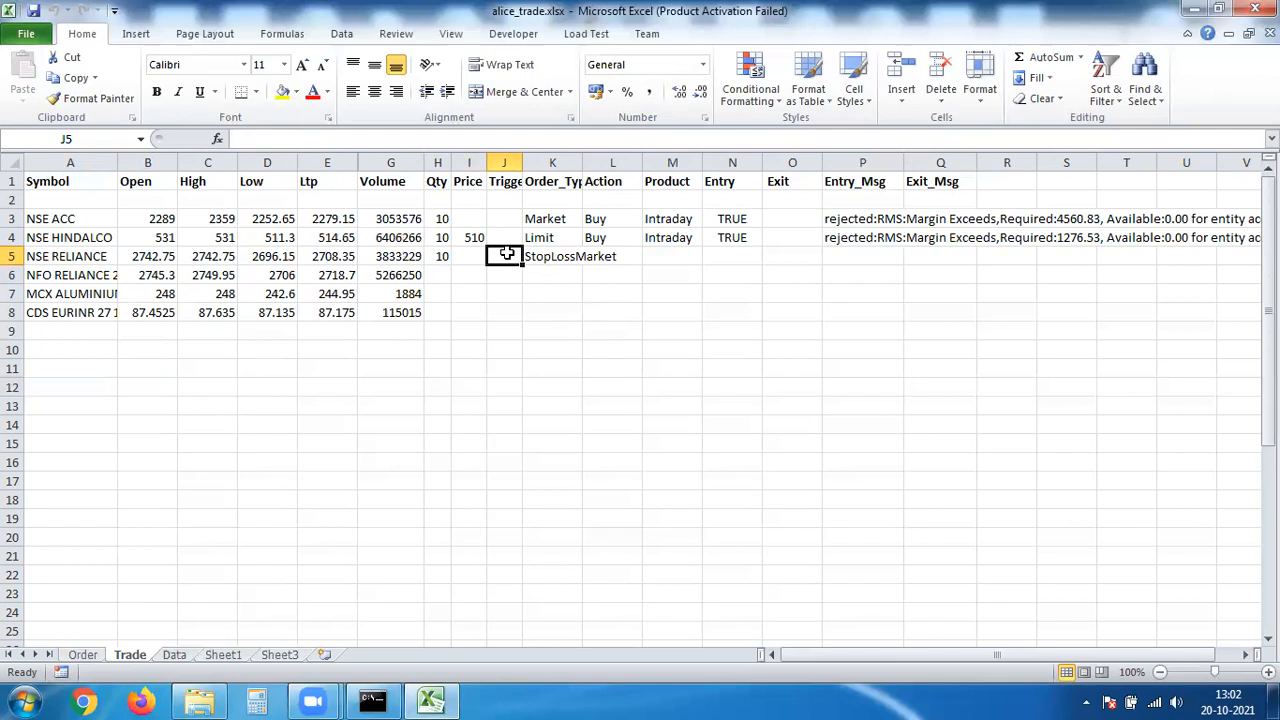
pyautogui.write('2743')
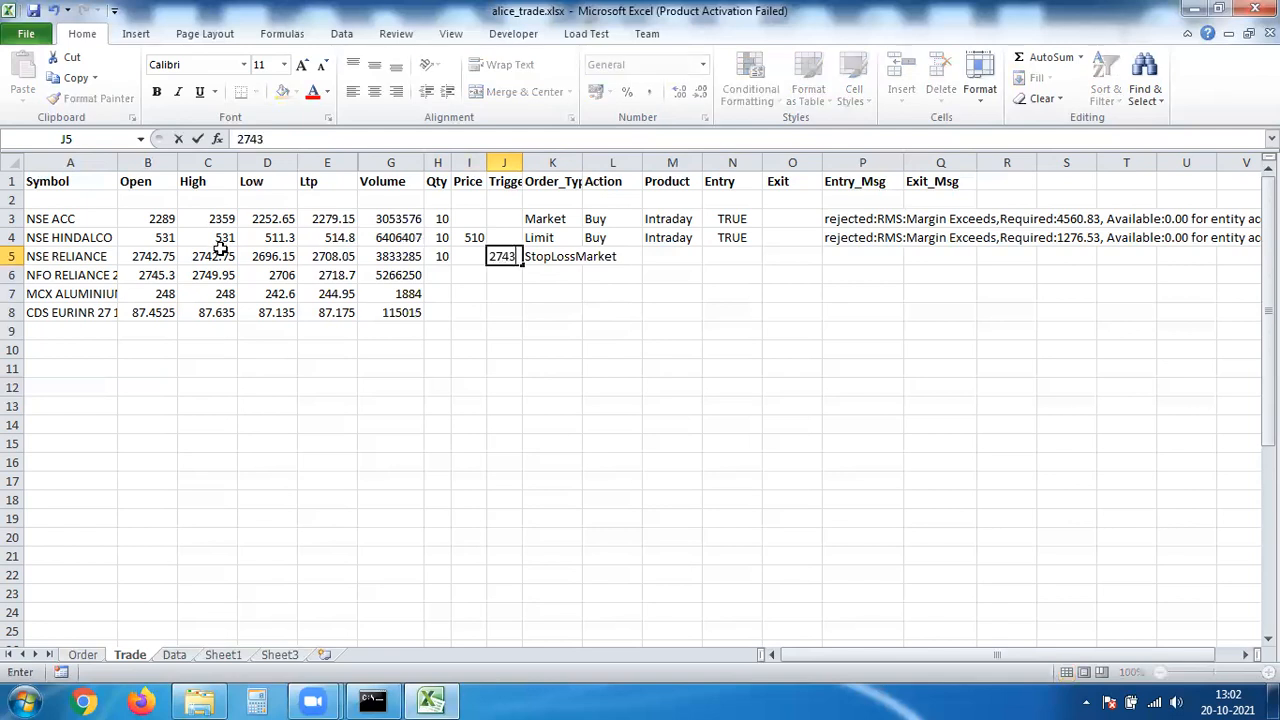
# Step: Set the NSE RELIANCE row's action to Buy and its product to Intraday
pyautogui.click(624, 257)
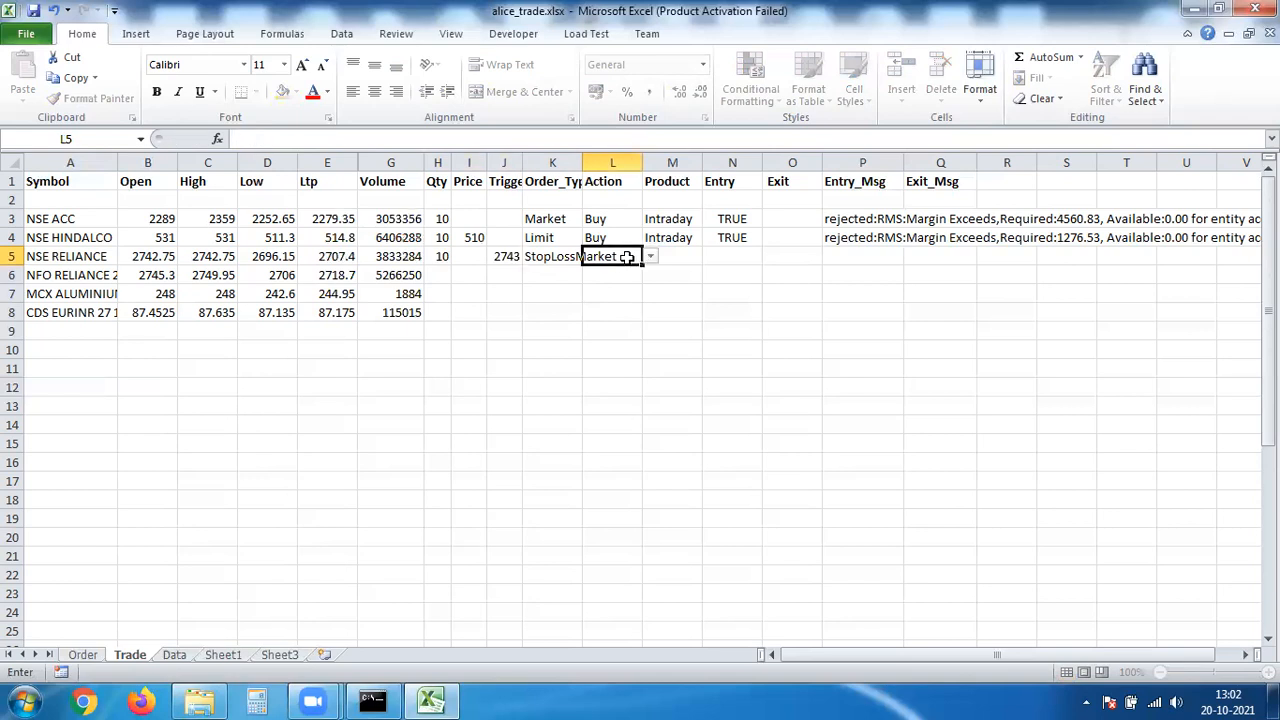
pyautogui.click(651, 257)
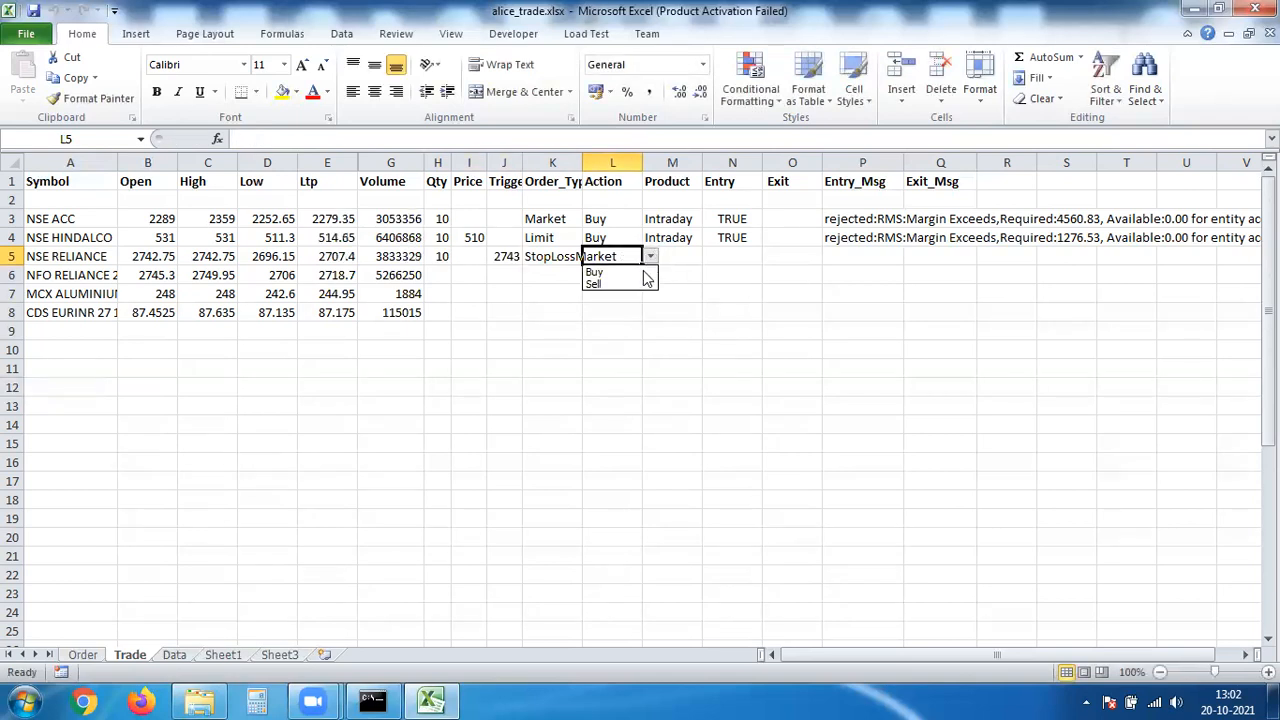
pyautogui.click(610, 272)
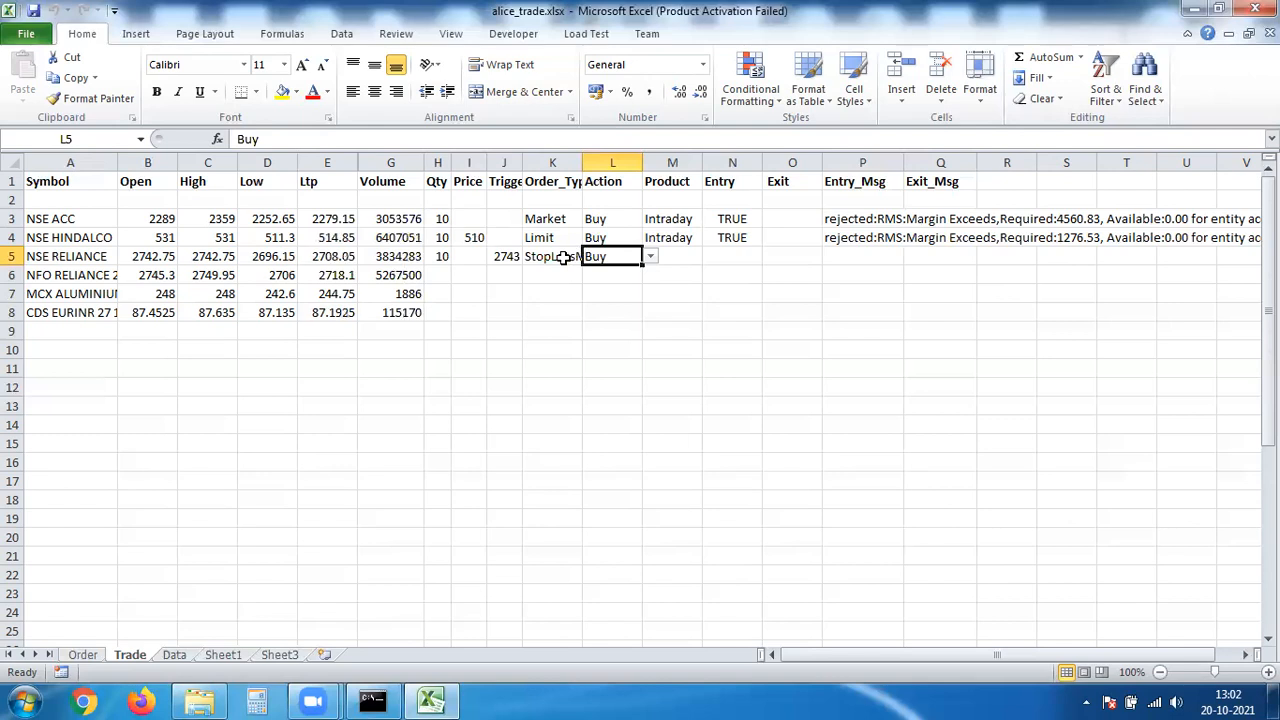
pyautogui.click(699, 263)
pyautogui.click(709, 260)
pyautogui.click(700, 271)
# Step: Trigger the NSE RELIANCE stop-loss market order by entering TRUE in its Entry cell N5
pyautogui.click(752, 253)
pyautogui.write('T')
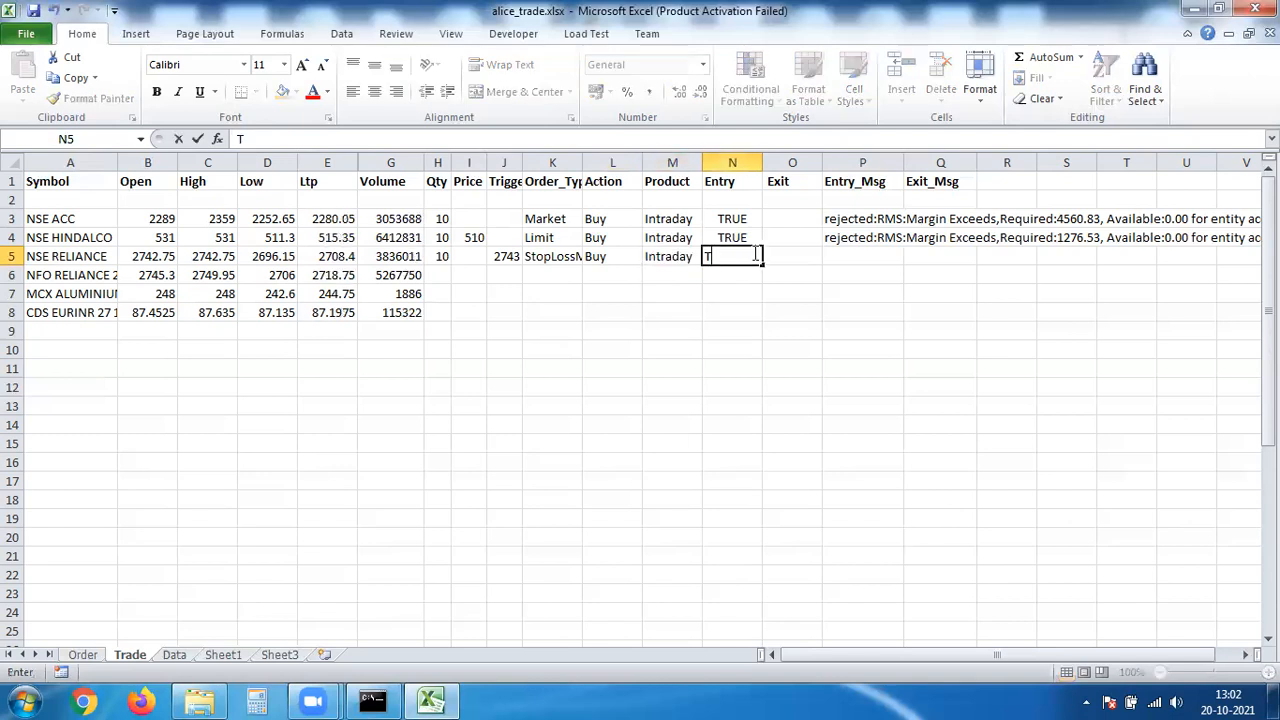
pyautogui.write('RUE')
pyautogui.press('Return')
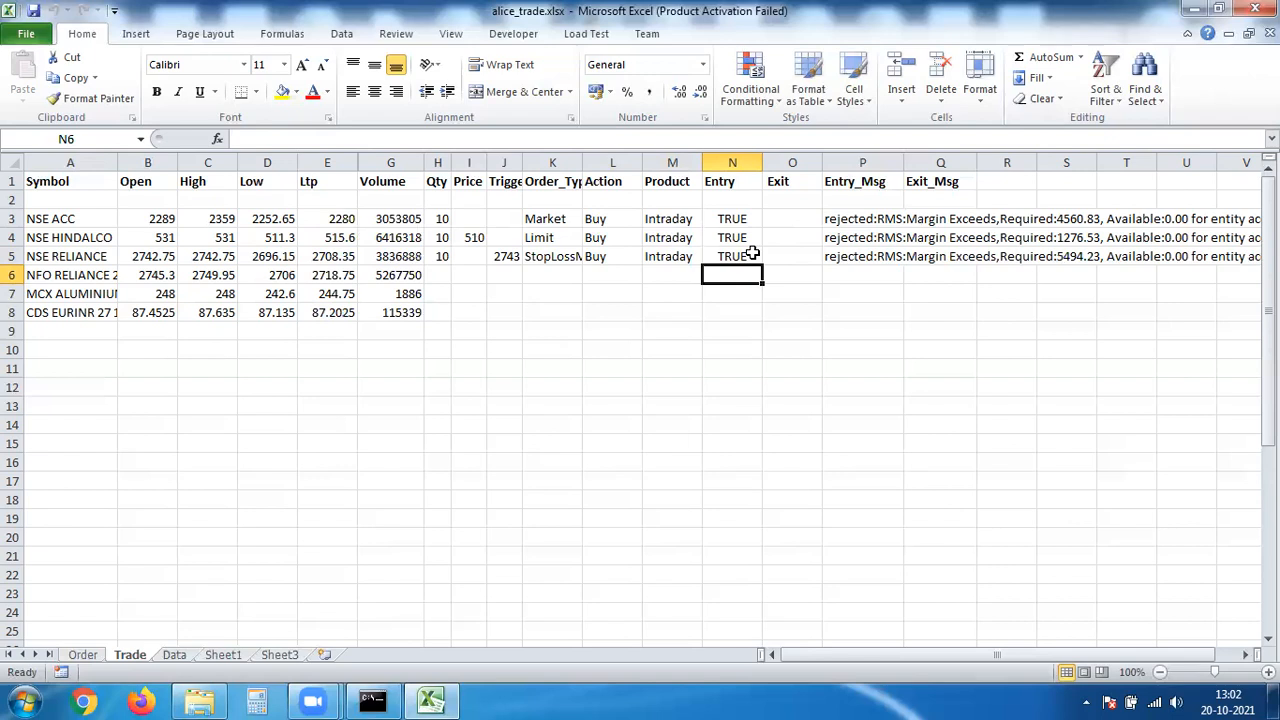
# Step: Clear the Entry value and the Entry_Msg text of the NSE RELIANCE row in cells N5 and P5
pyautogui.click(563, 259)
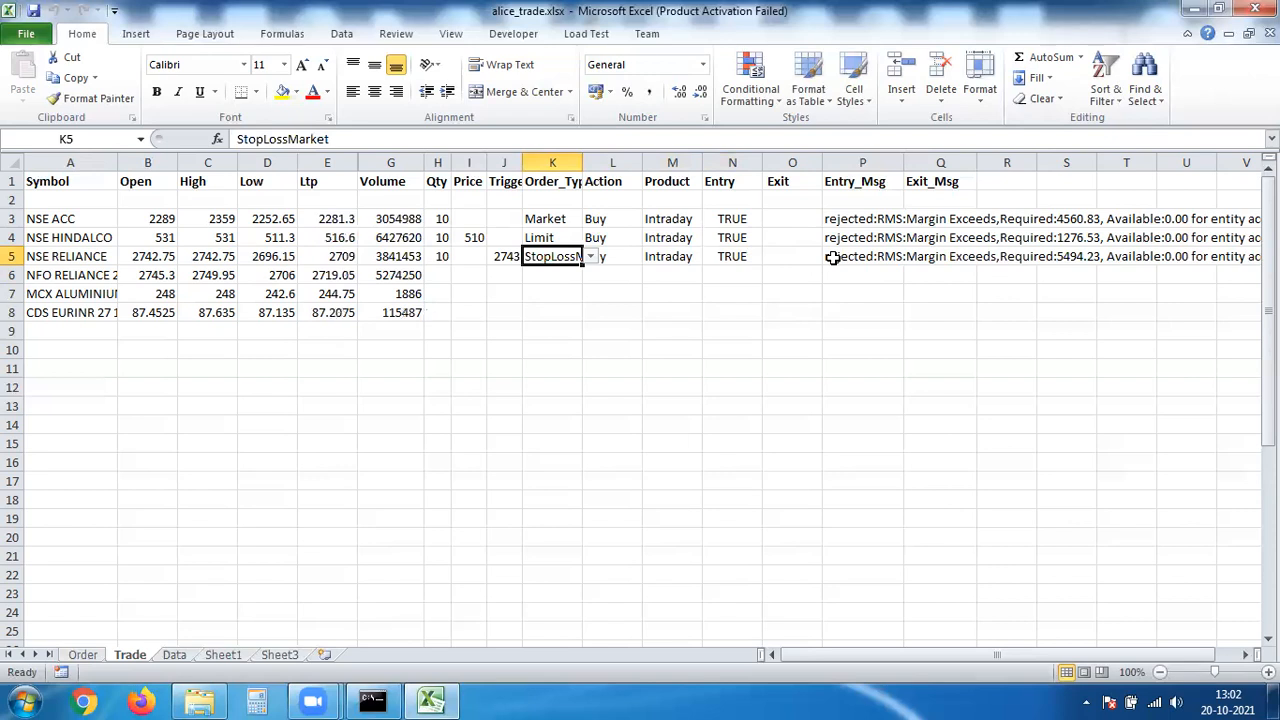
pyautogui.click(742, 256)
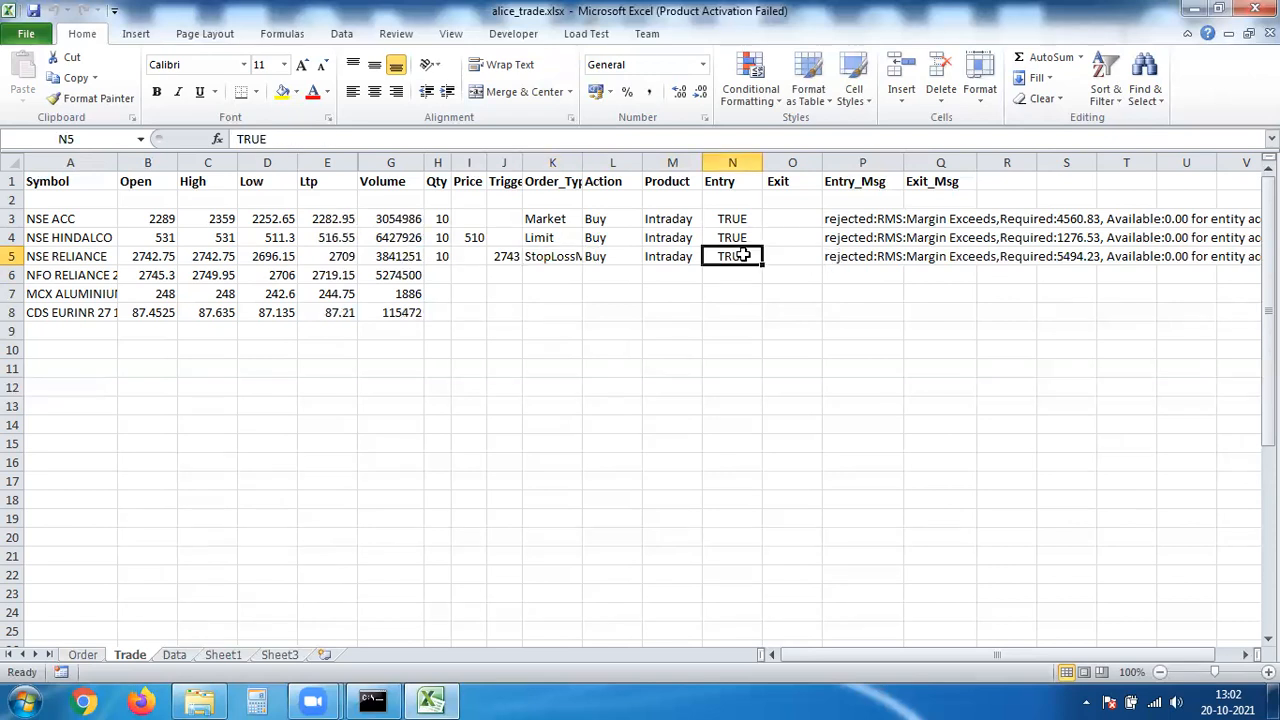
pyautogui.press('Delete')
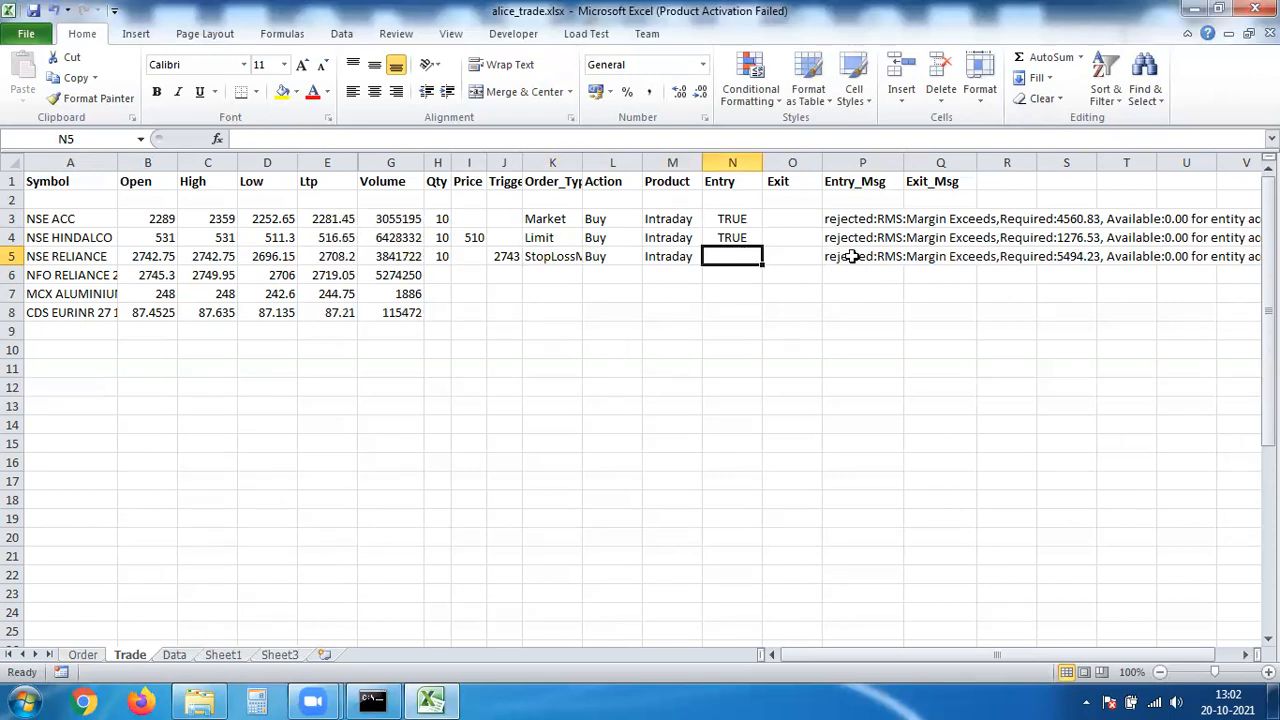
pyautogui.click(851, 256)
pyautogui.press('Delete')
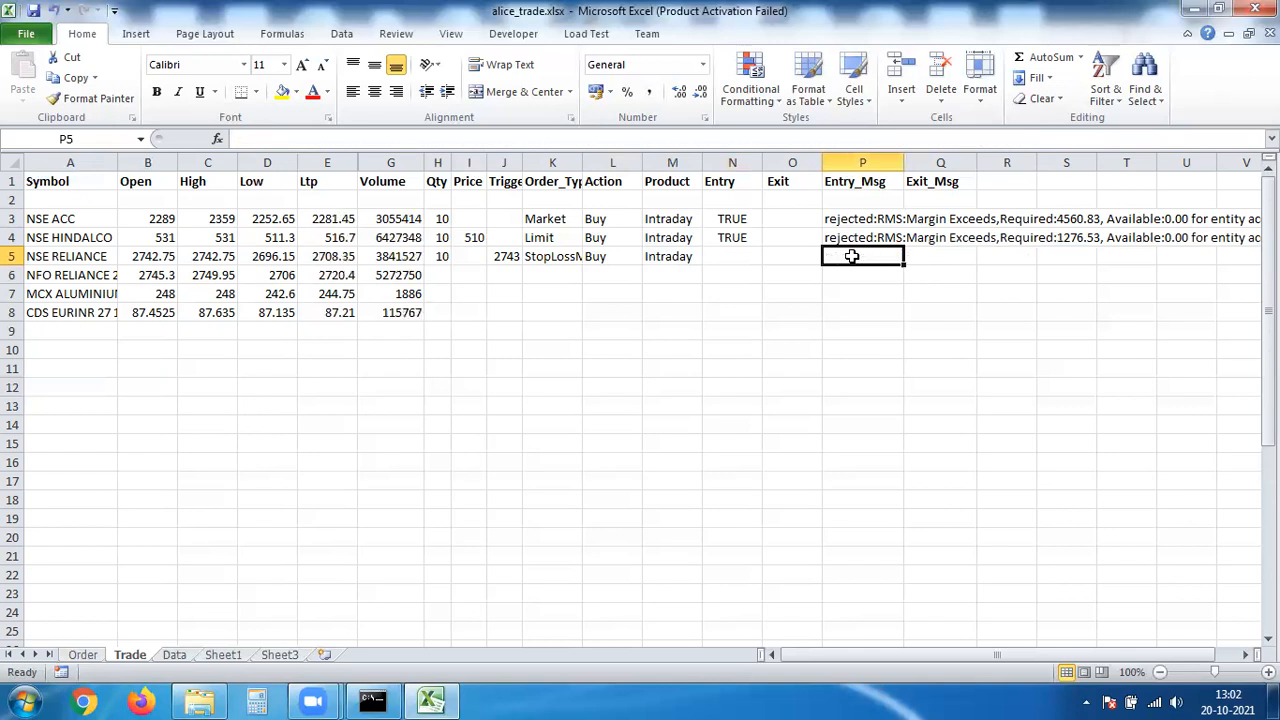
# Step: Change the NSE RELIANCE row's order type to StopLossLimit
pyautogui.click(577, 257)
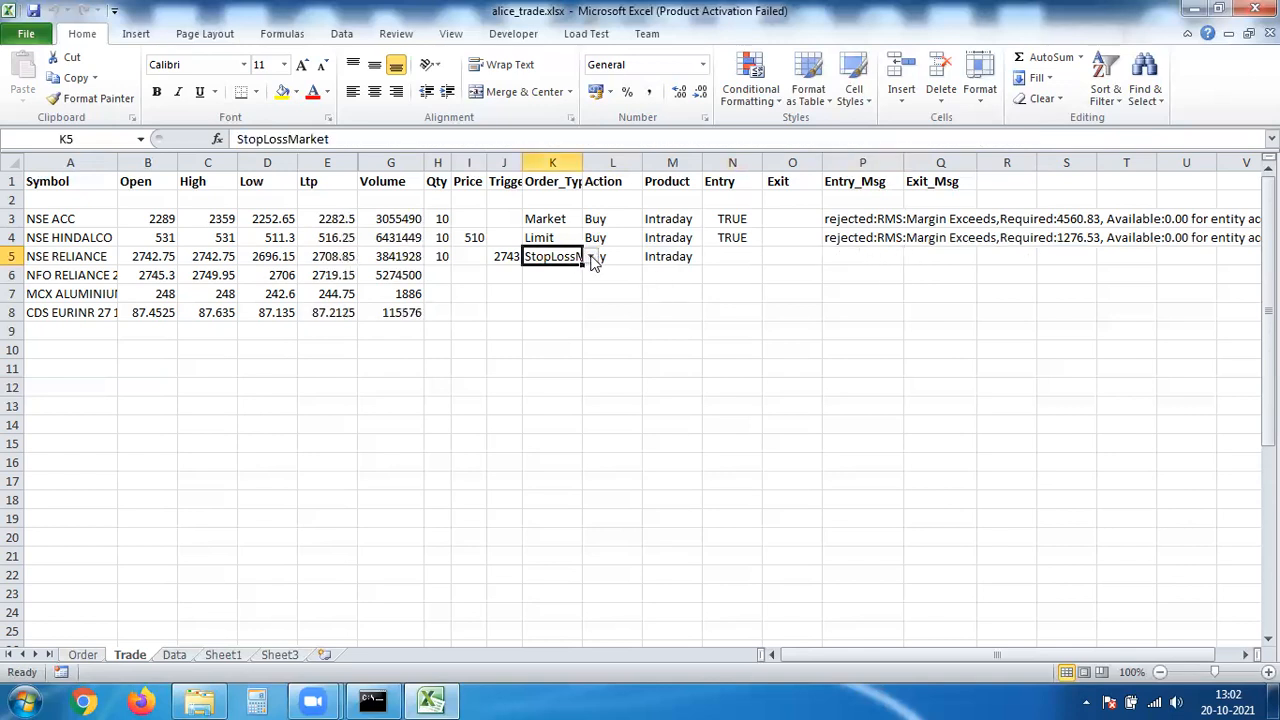
pyautogui.click(591, 257)
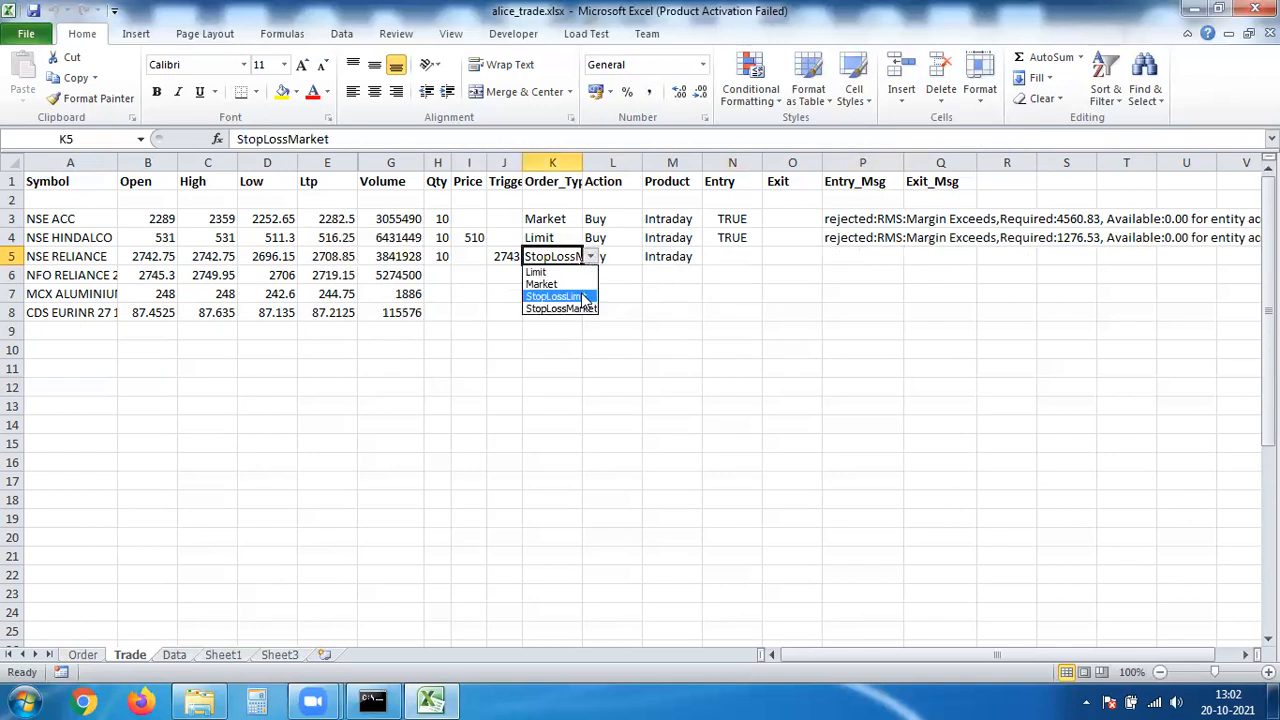
pyautogui.click(580, 295)
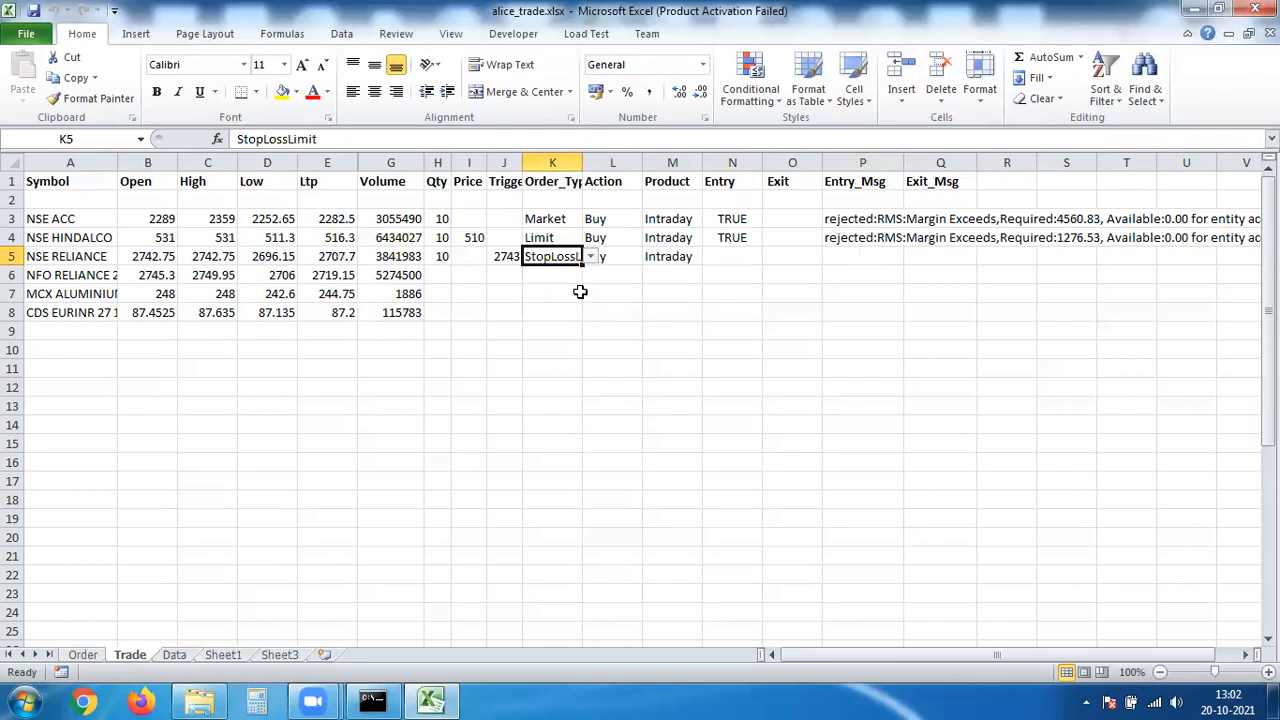
# Step: Set the NSE RELIANCE row's limit price to 2743 in cell I5
pyautogui.click(462, 252)
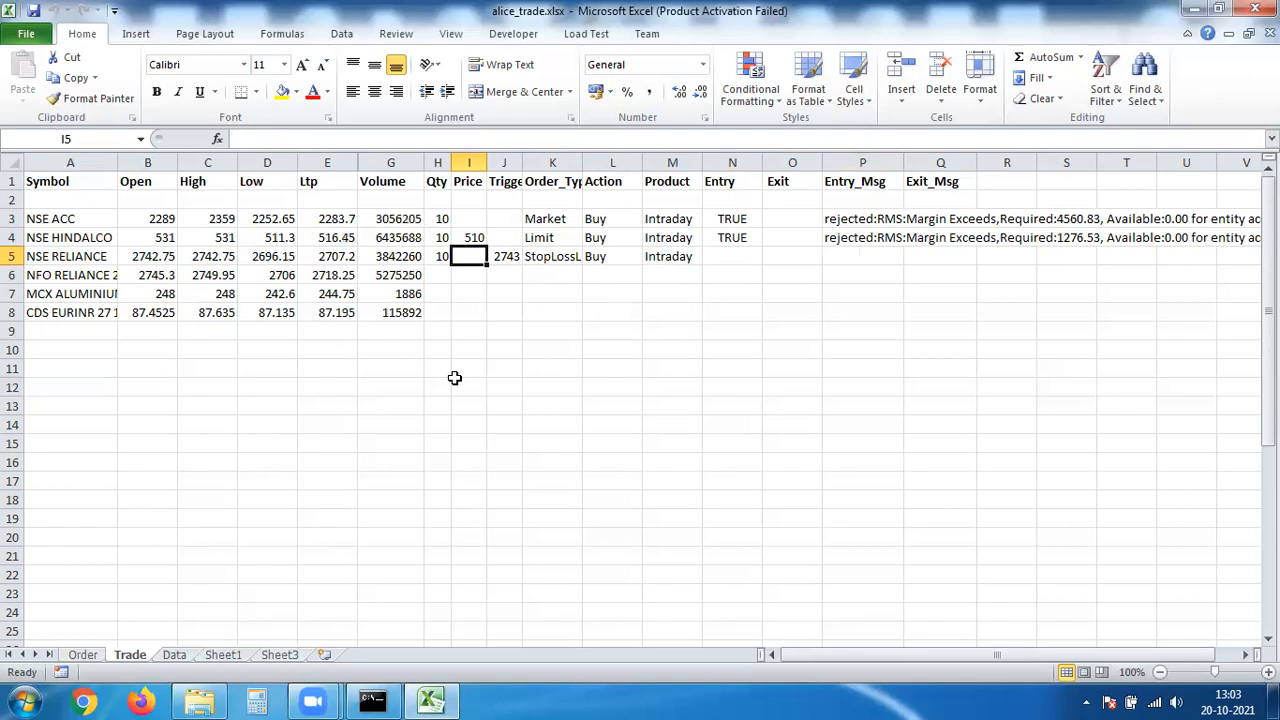
pyautogui.write('2743')
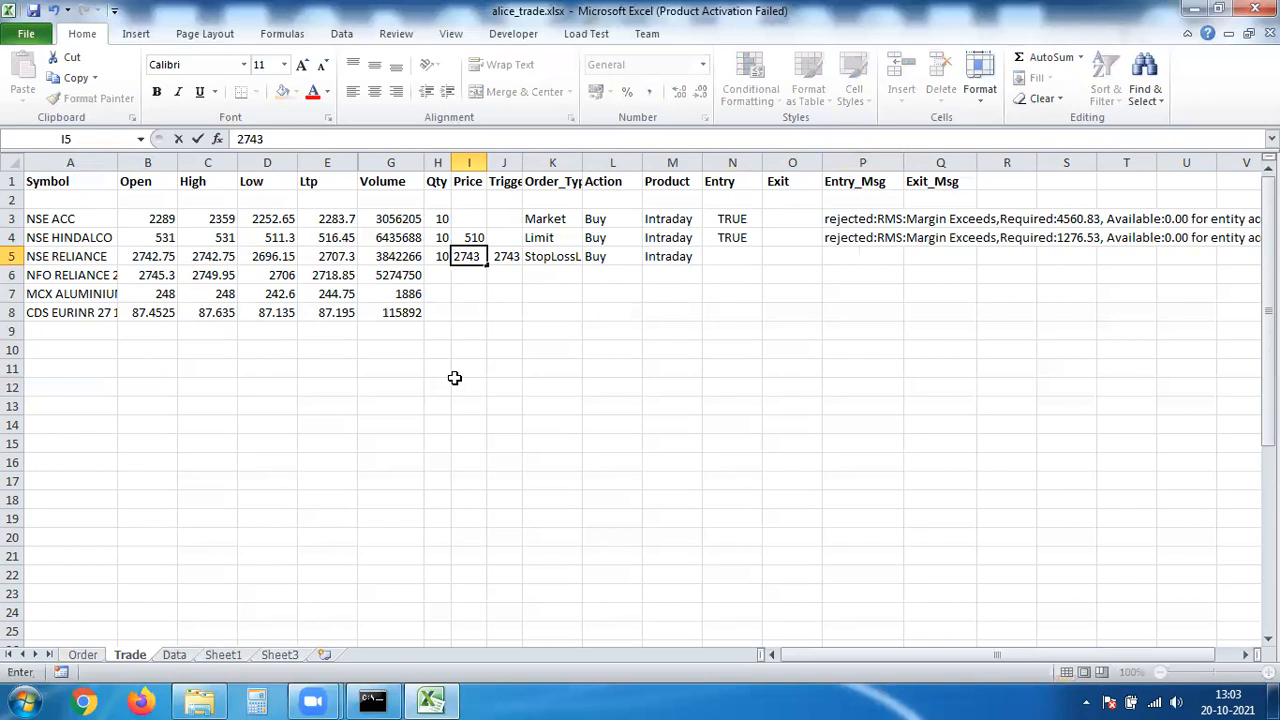
pyautogui.press('Return')
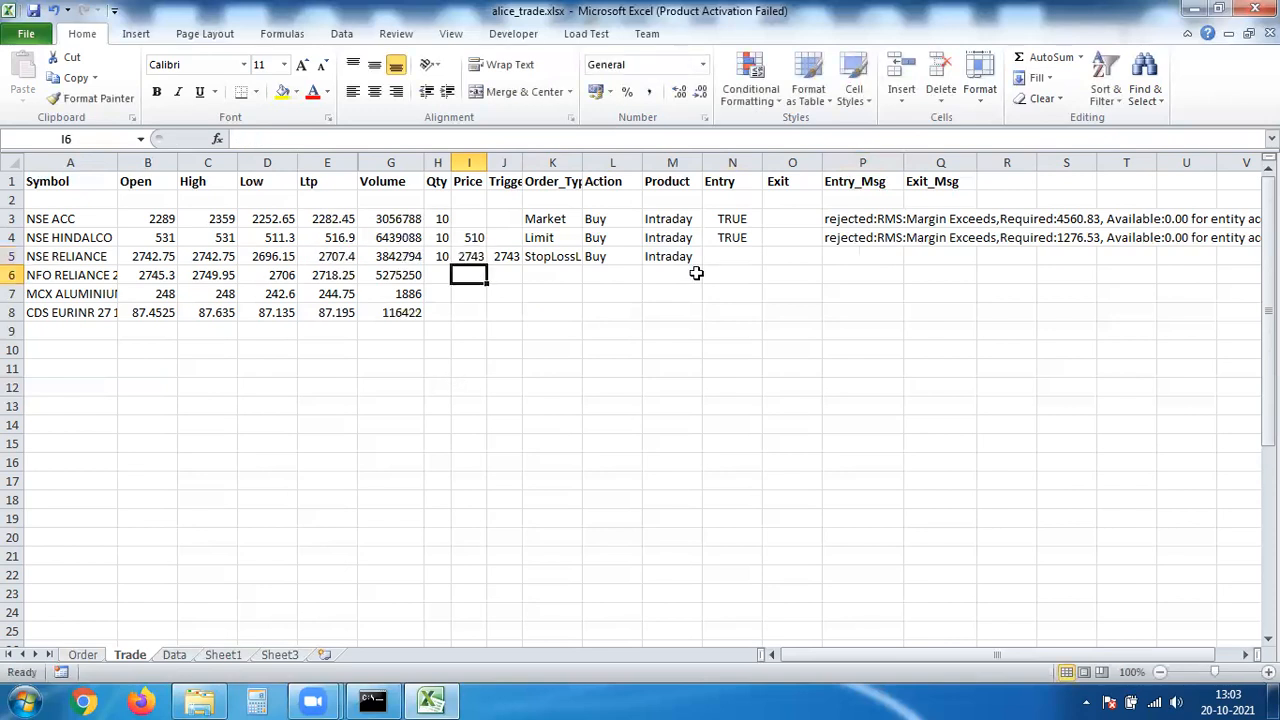
# Step: Trigger the NSE RELIANCE stop-loss limit order by entering TRUE in its Entry cell N5
pyautogui.click(747, 255)
pyautogui.write('TR')
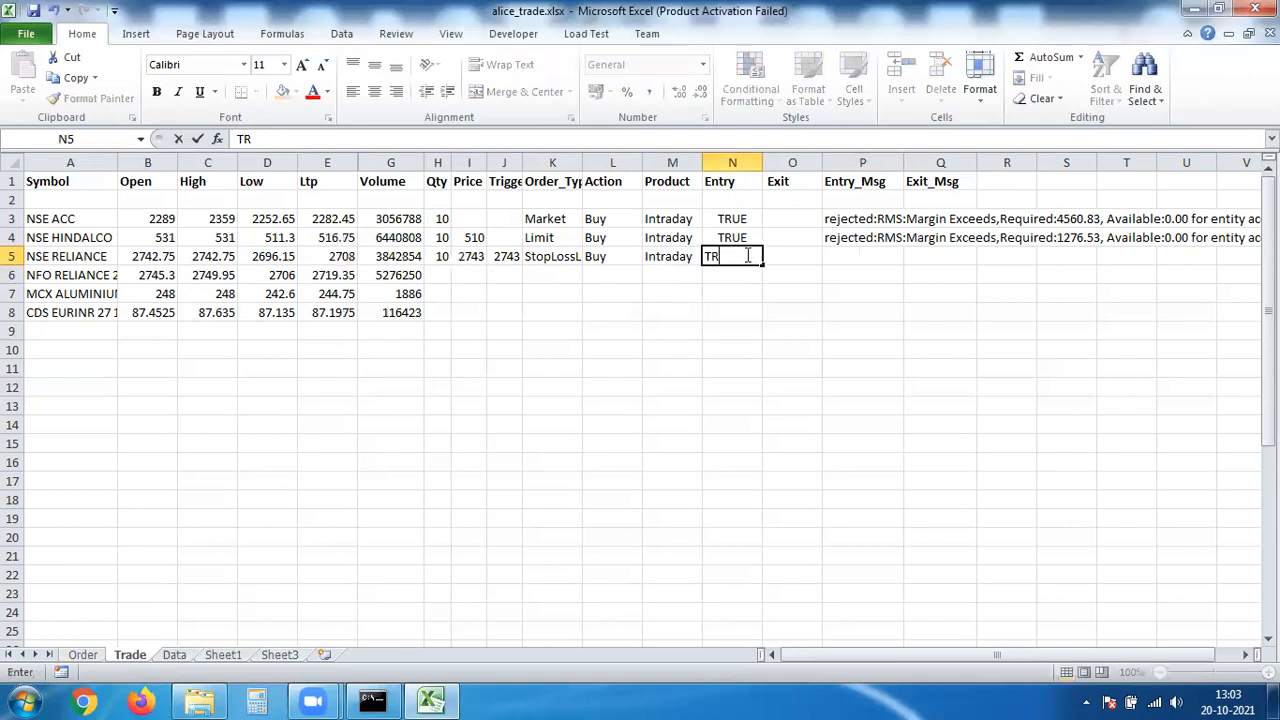
pyautogui.write('UE')
pyautogui.press('Return')
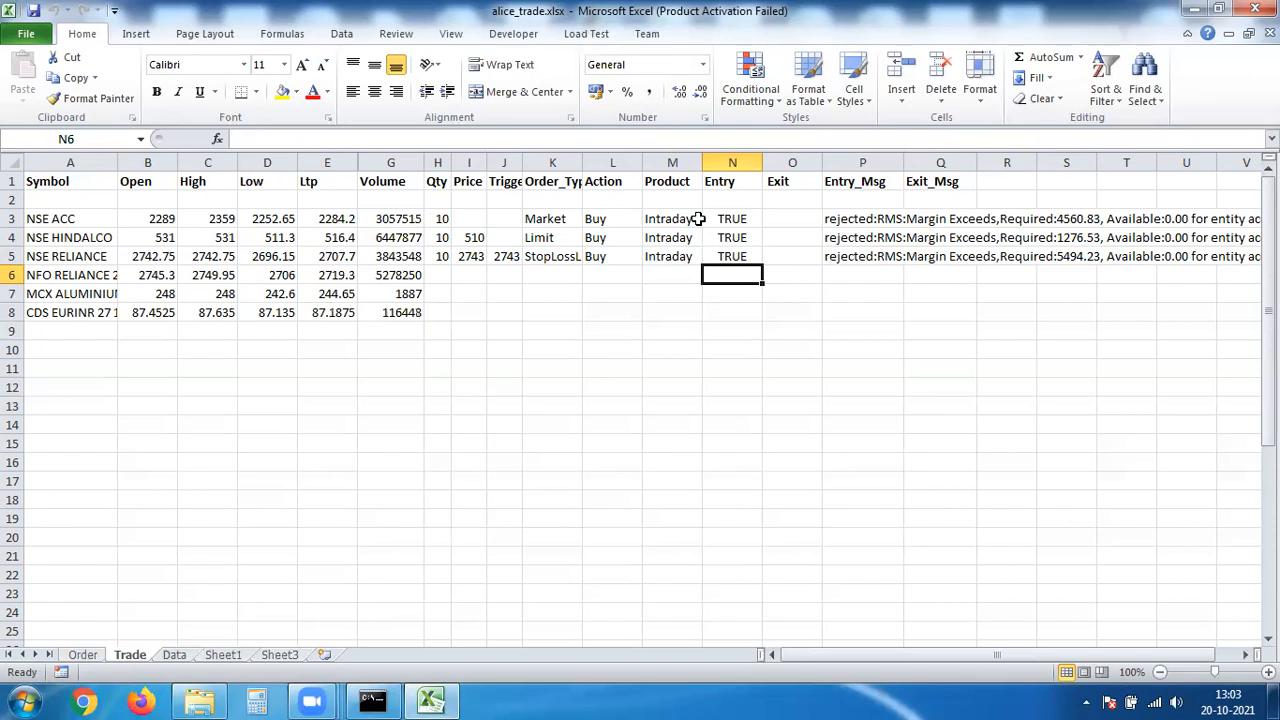
# Step: Trigger the NSE ACC exit order by entering TRUE in Exit cell O3, and check its Exit_Msg in Q3
pyautogui.click(790, 216)
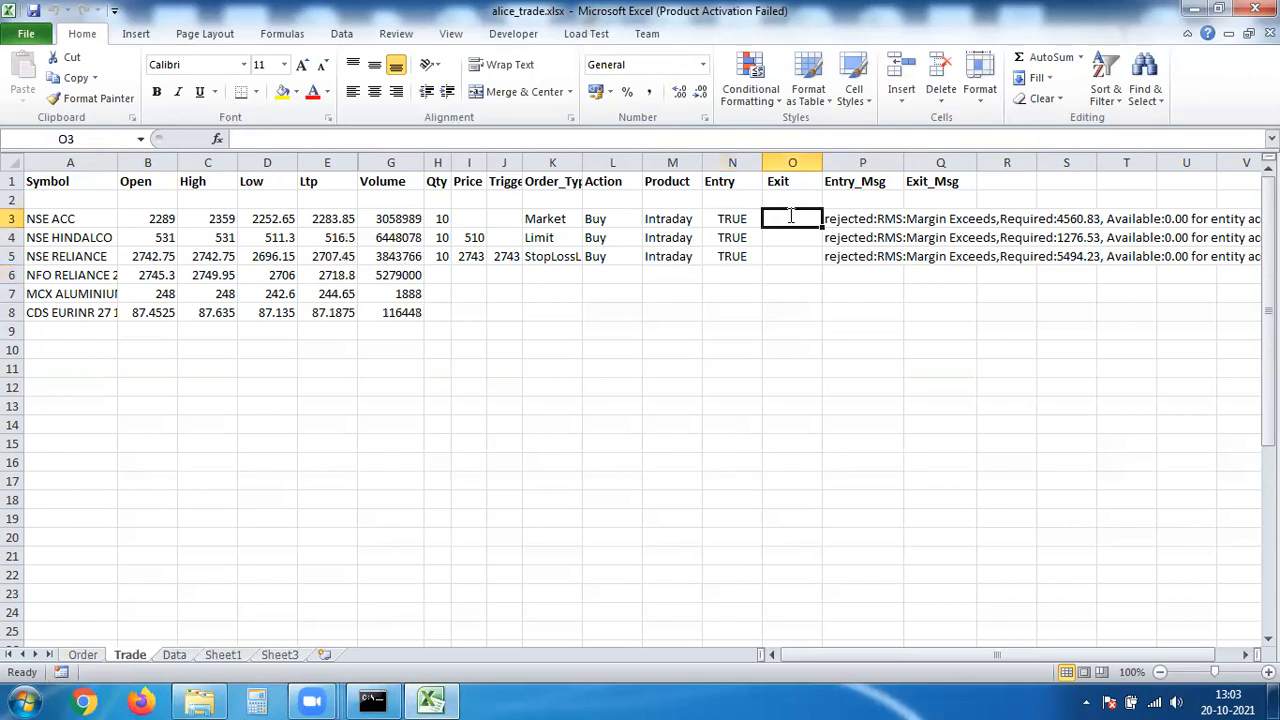
pyautogui.write('TRUE')
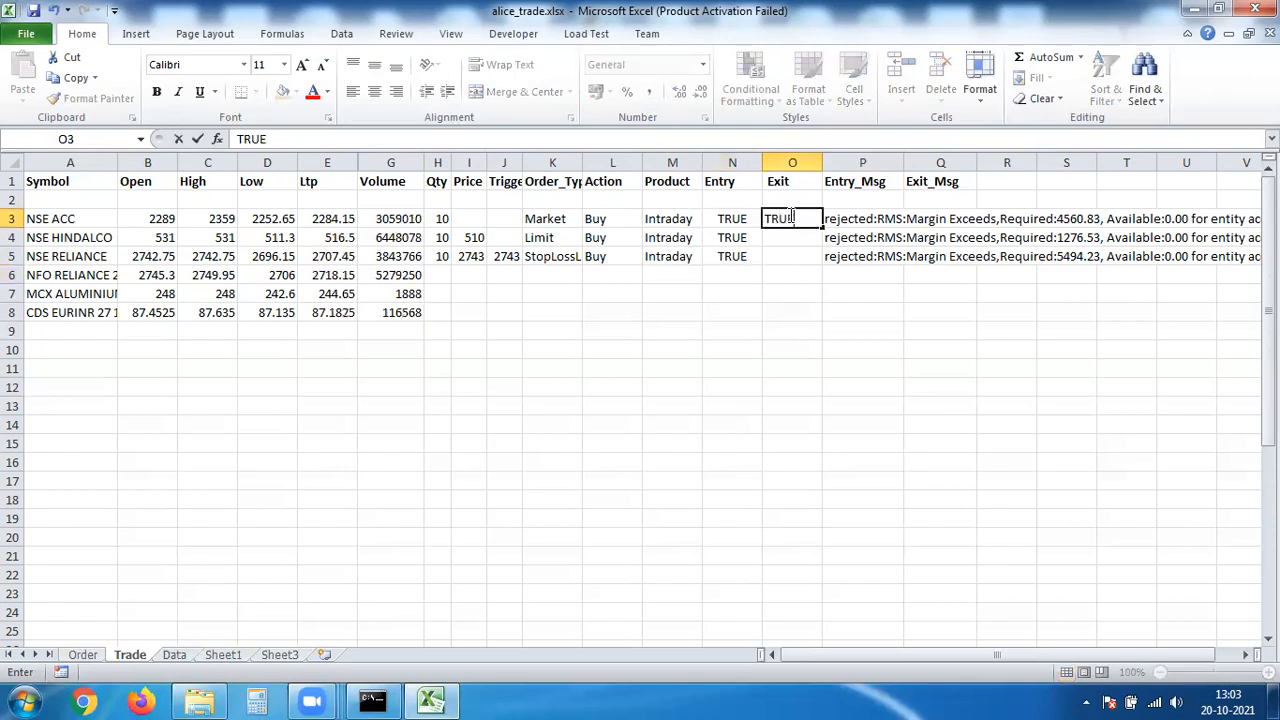
pyautogui.press('Return')
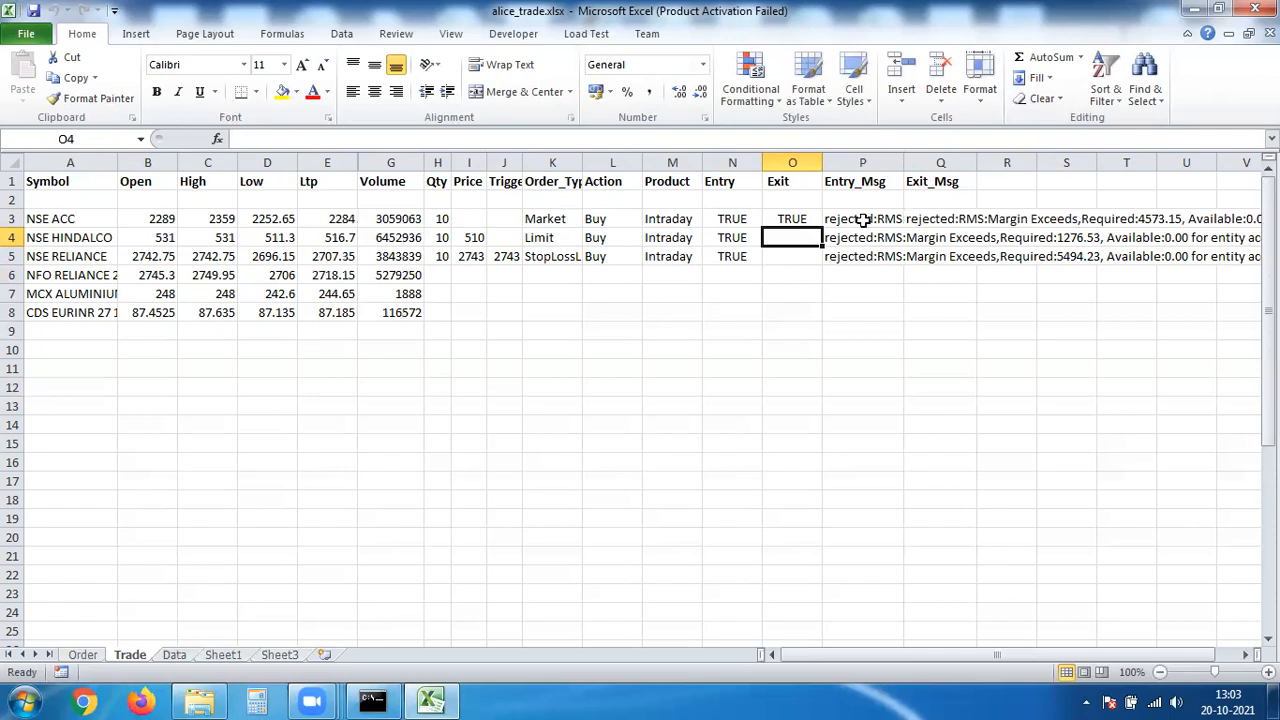
pyautogui.click(937, 216)
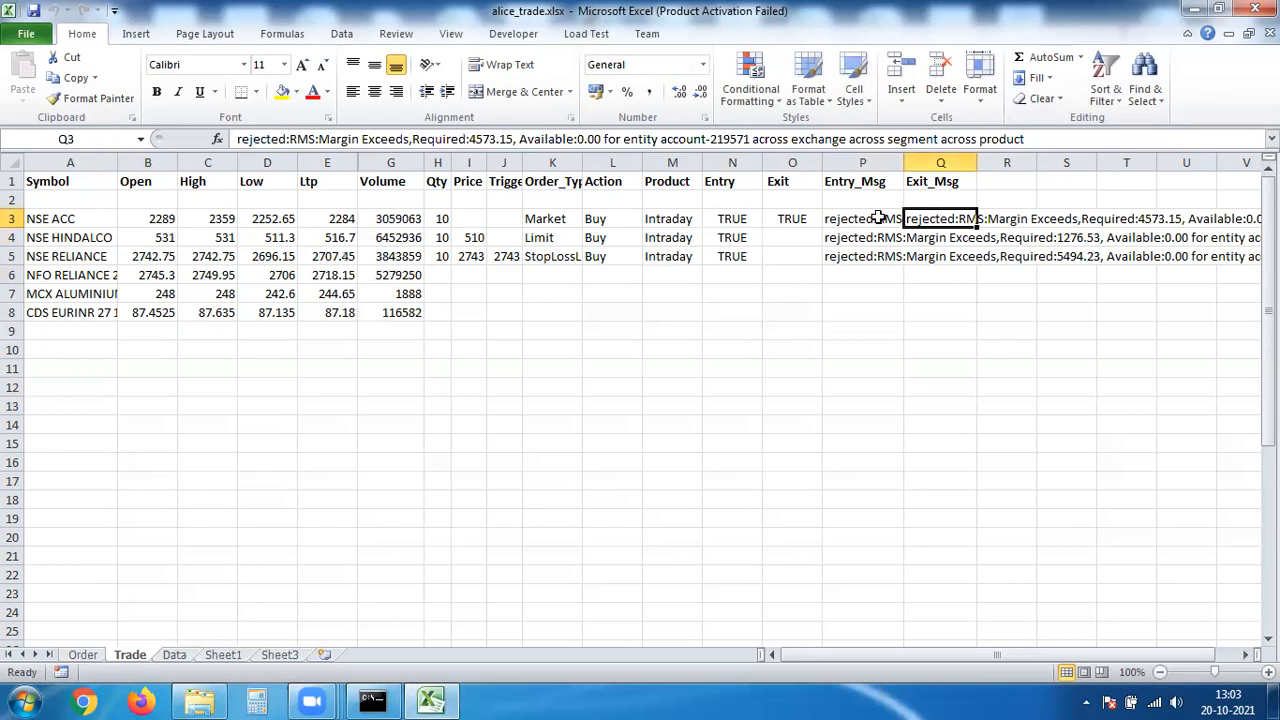
pyautogui.press('Left')
pyautogui.click(926, 216)
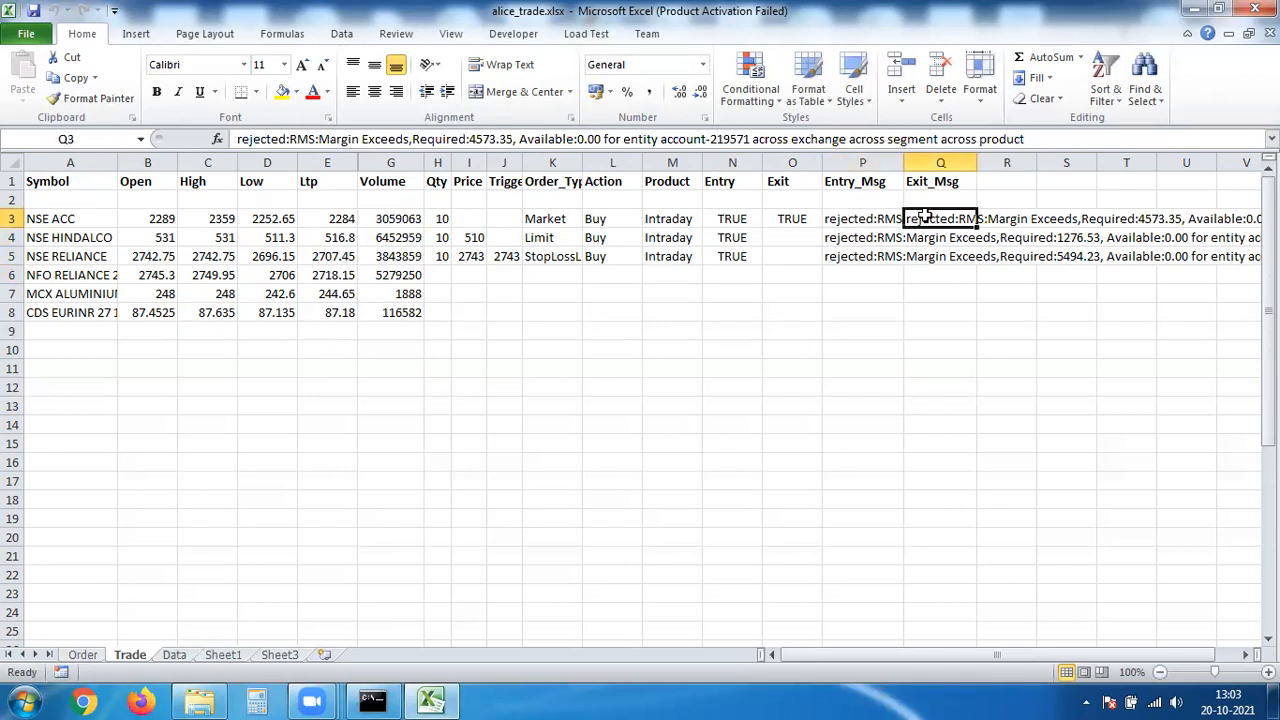